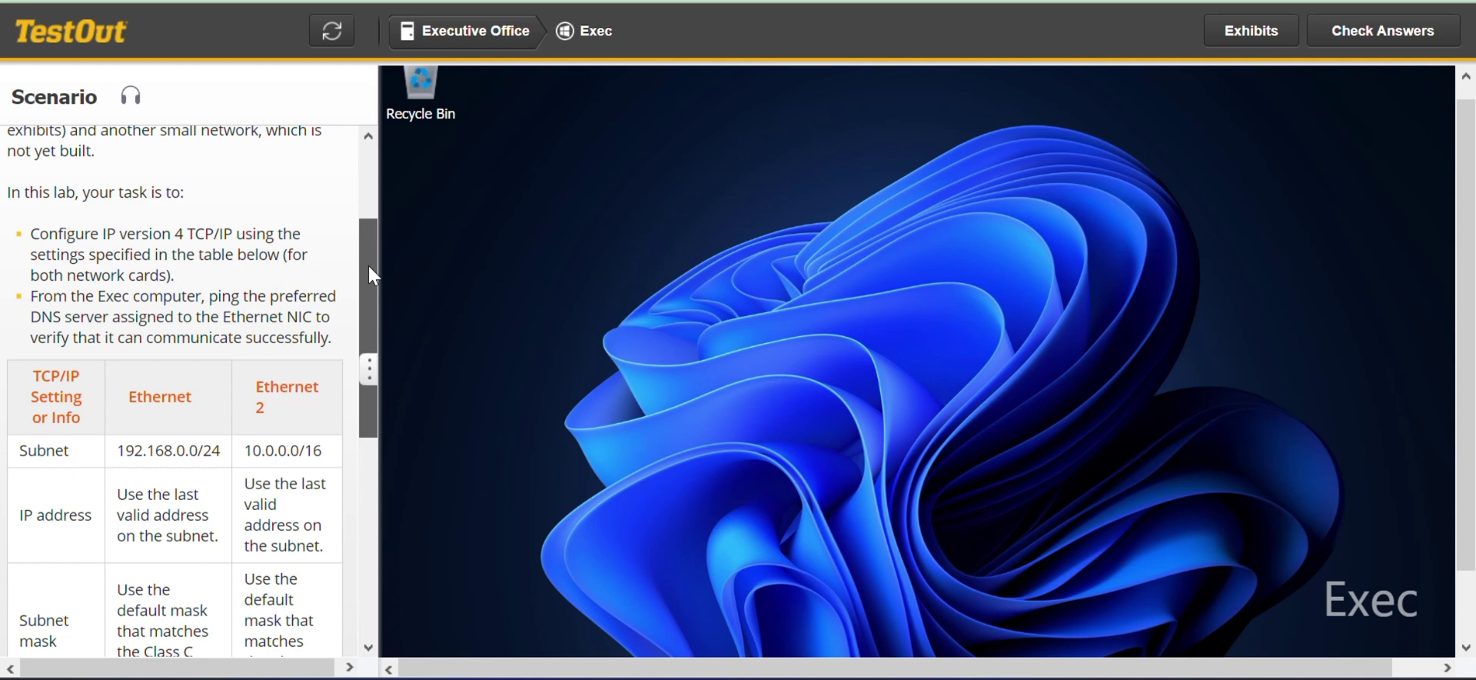
Read the lab scenario and its table of TCP/IP settings for Ethernet and Ethernet 2.
mouse_move(368, 265)
left_mouse_down()
mouse_move(366, 288)
mouse_move(366, 255)
left_mouse_up()
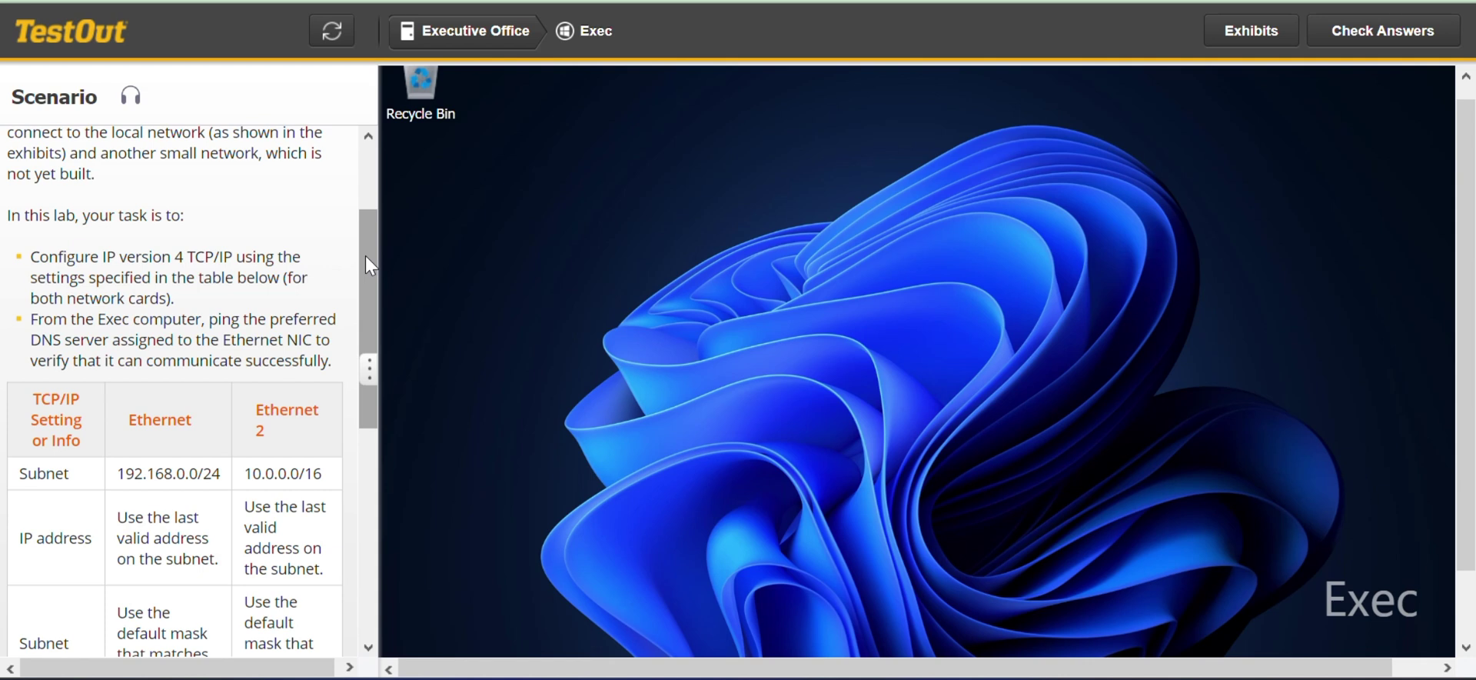
left_click_drag(366, 257, 376, 191)
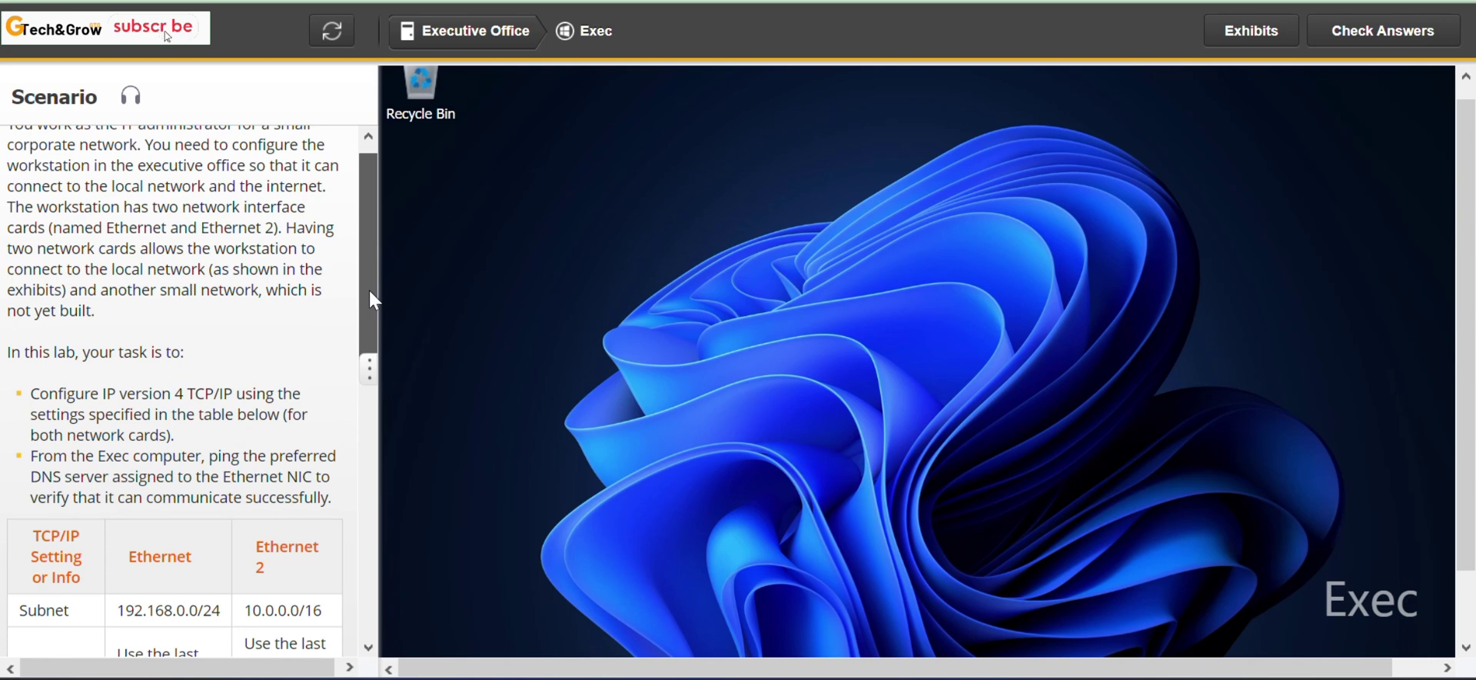
scroll(369, 289, "down", 2)
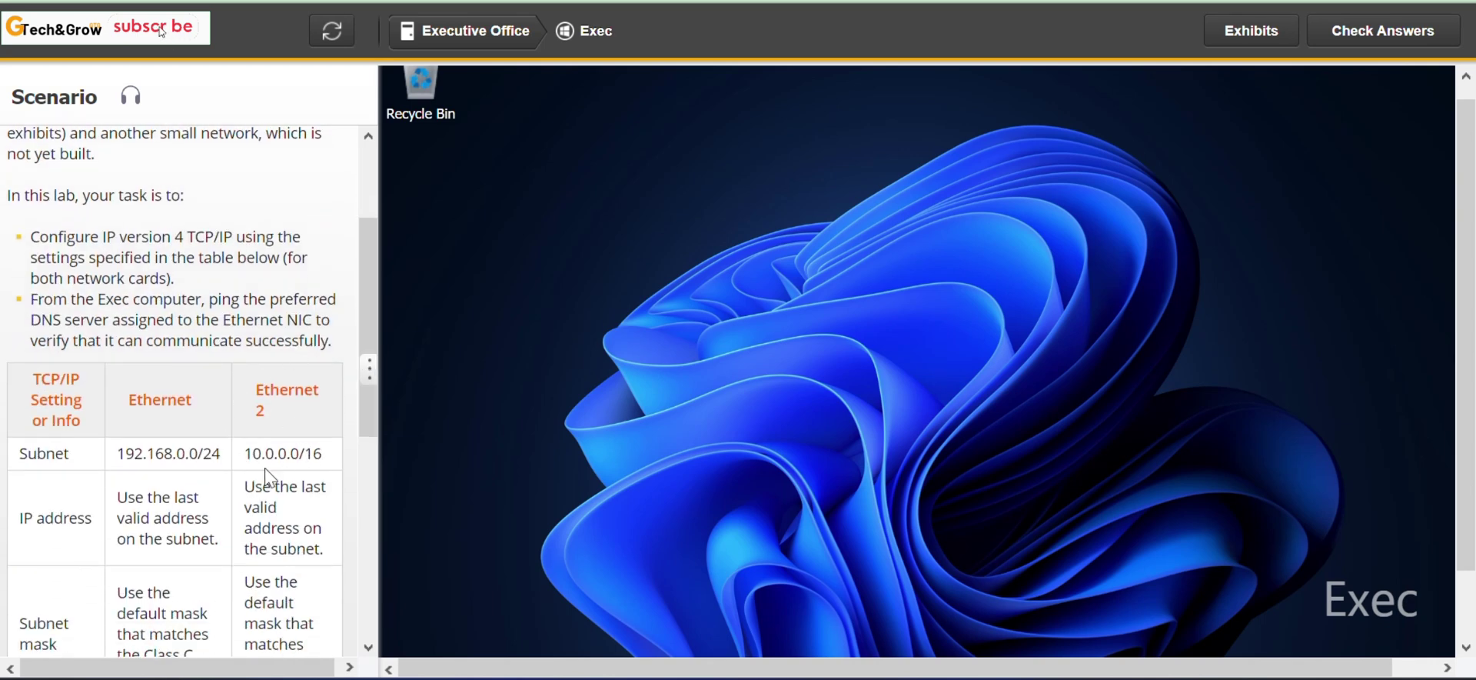
Examine the network diagram exhibit for the external DNS server, router and server addresses, and close it.
left_click(1229, 30)
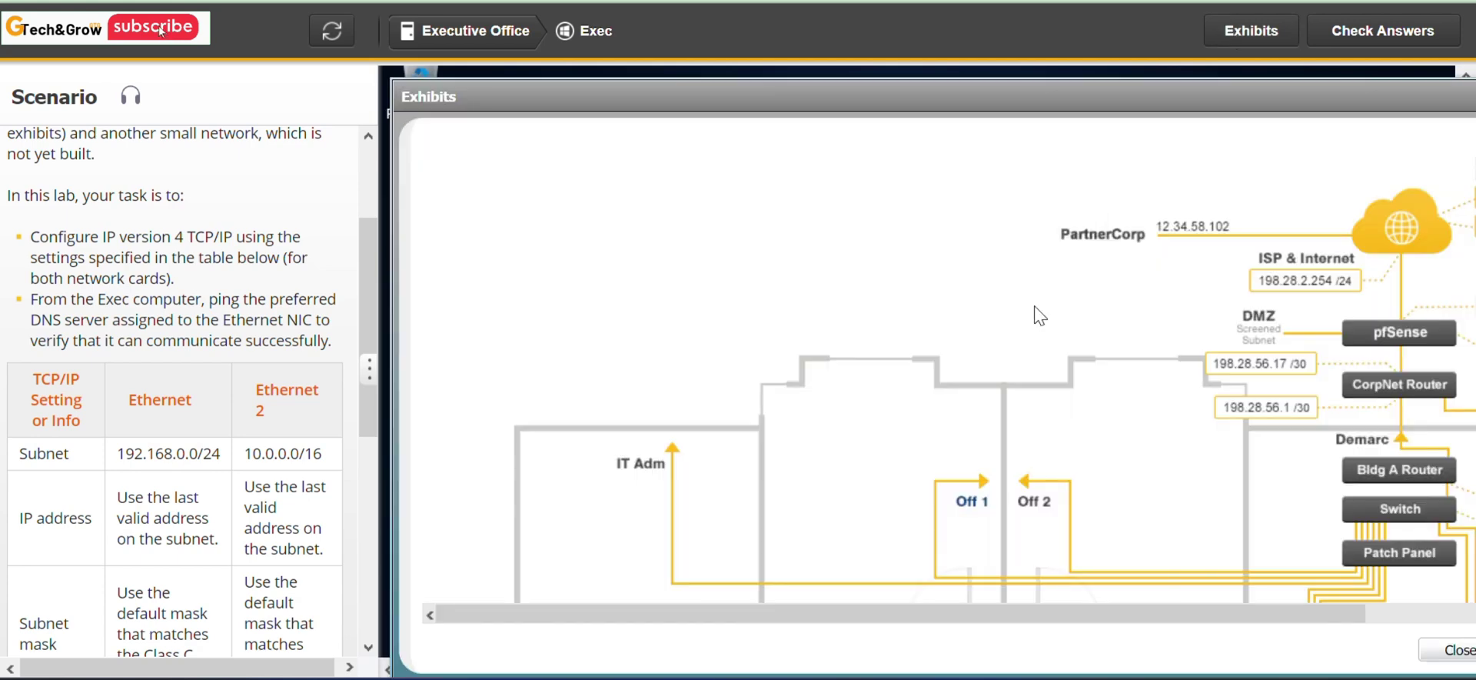
left_click_drag(1074, 91, 891, 79)
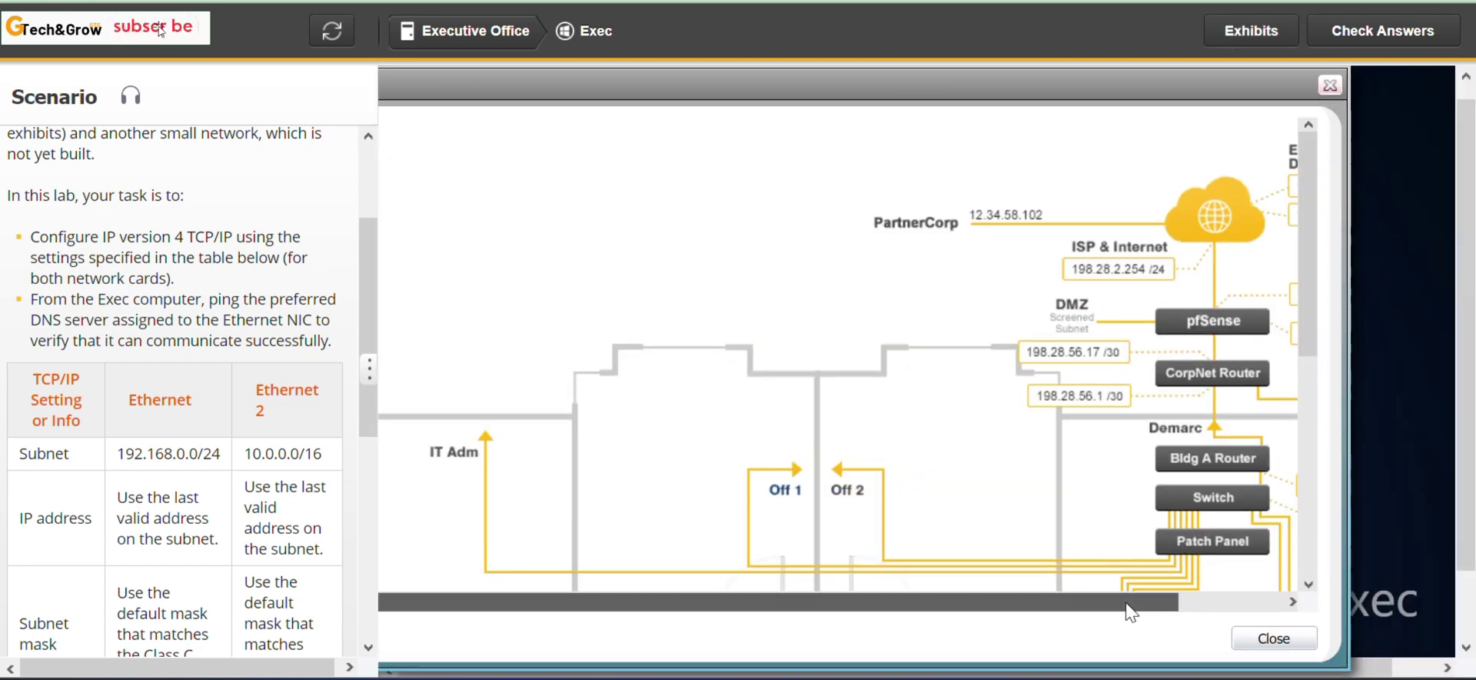
left_click_drag(1130, 603, 1246, 618)
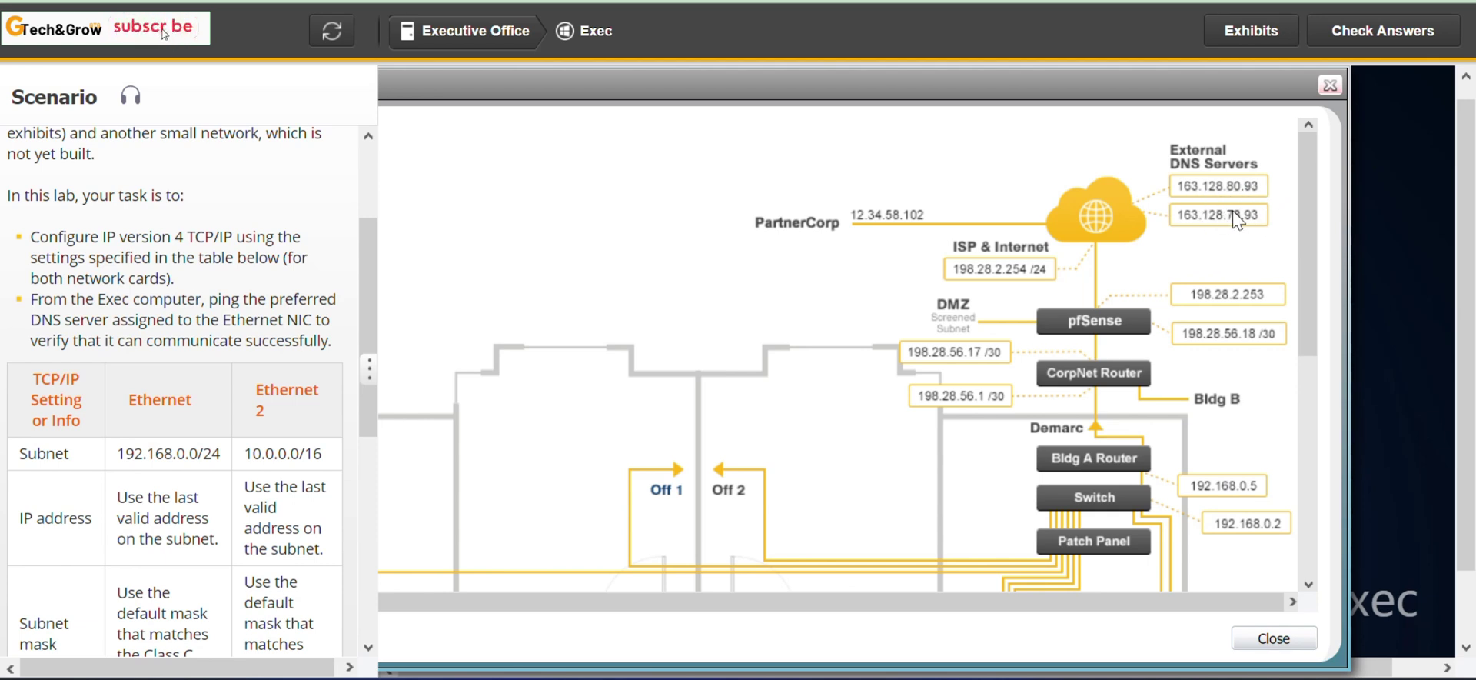
left_click_drag(1315, 325, 1304, 463)
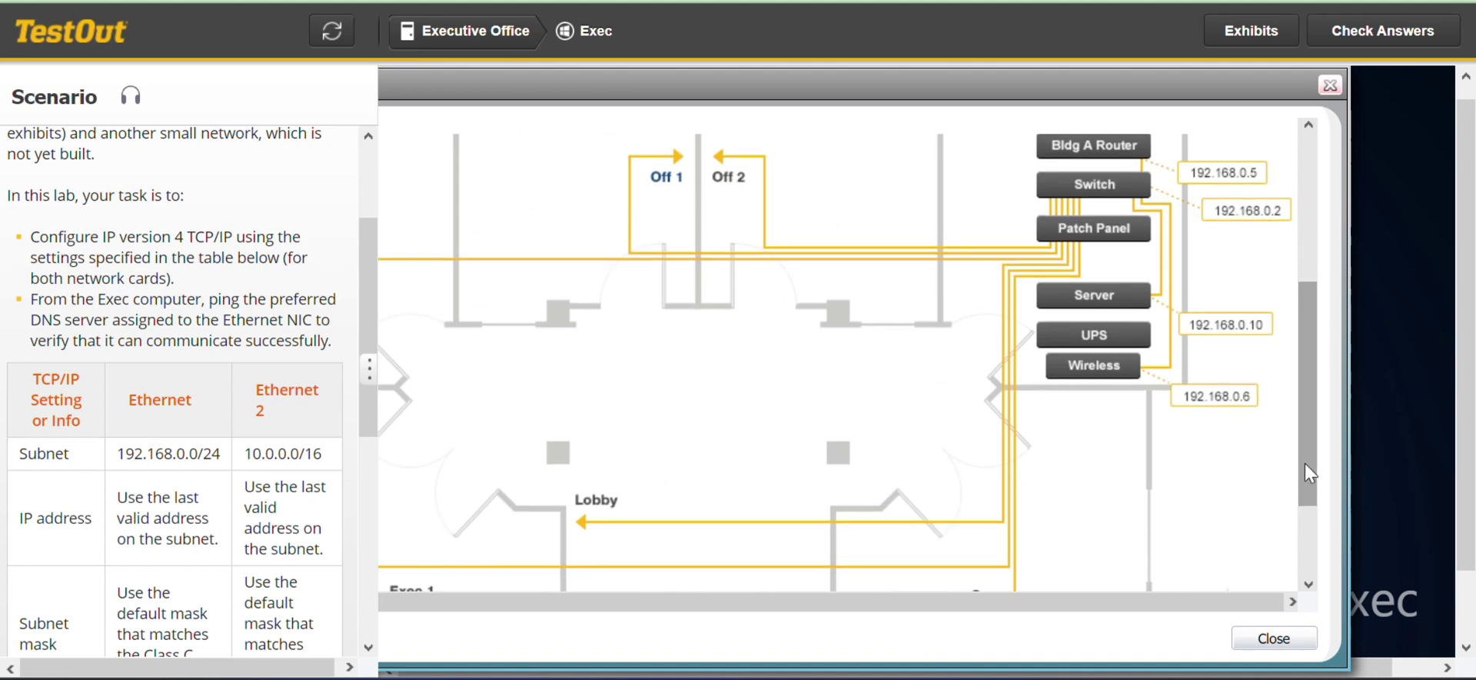
left_click(1266, 647)
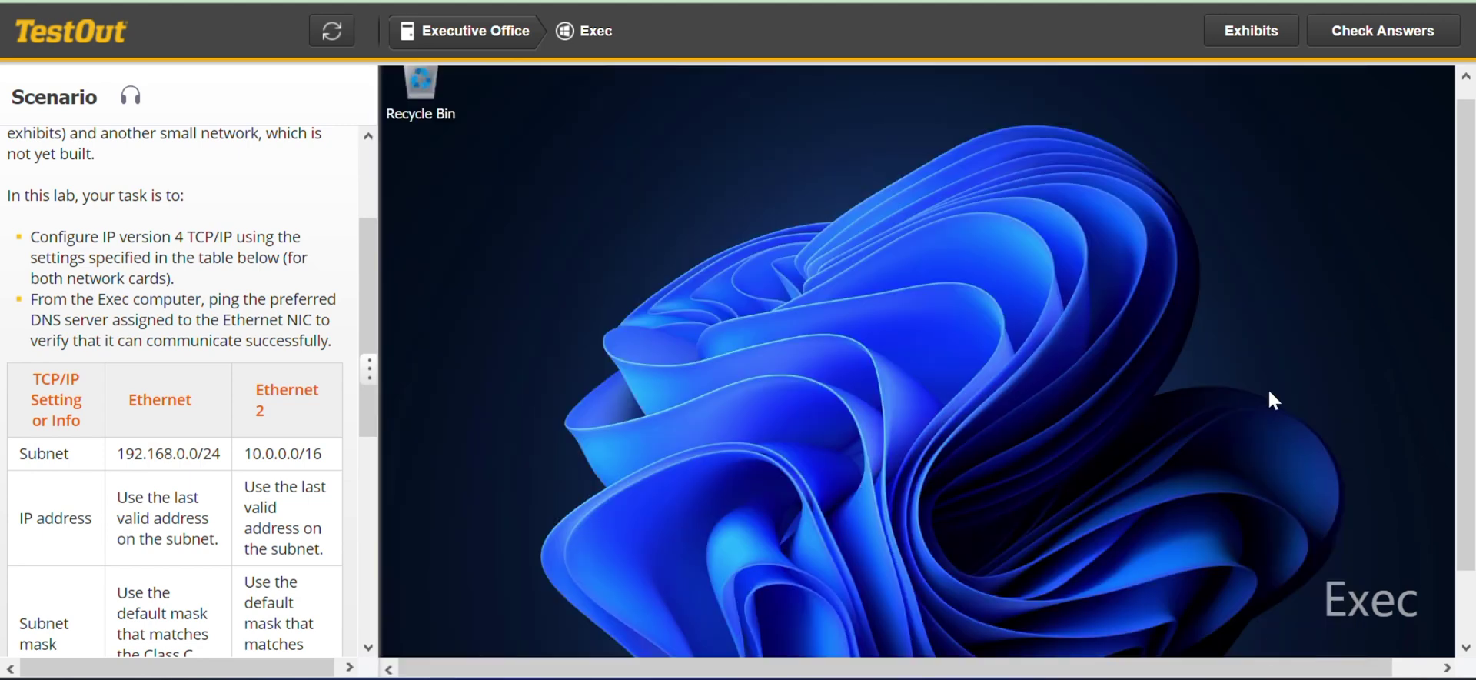
Review the lab report's required settings for Local Area Connection and Local Area Connection 2, and return to the lab.
left_click(1402, 27)
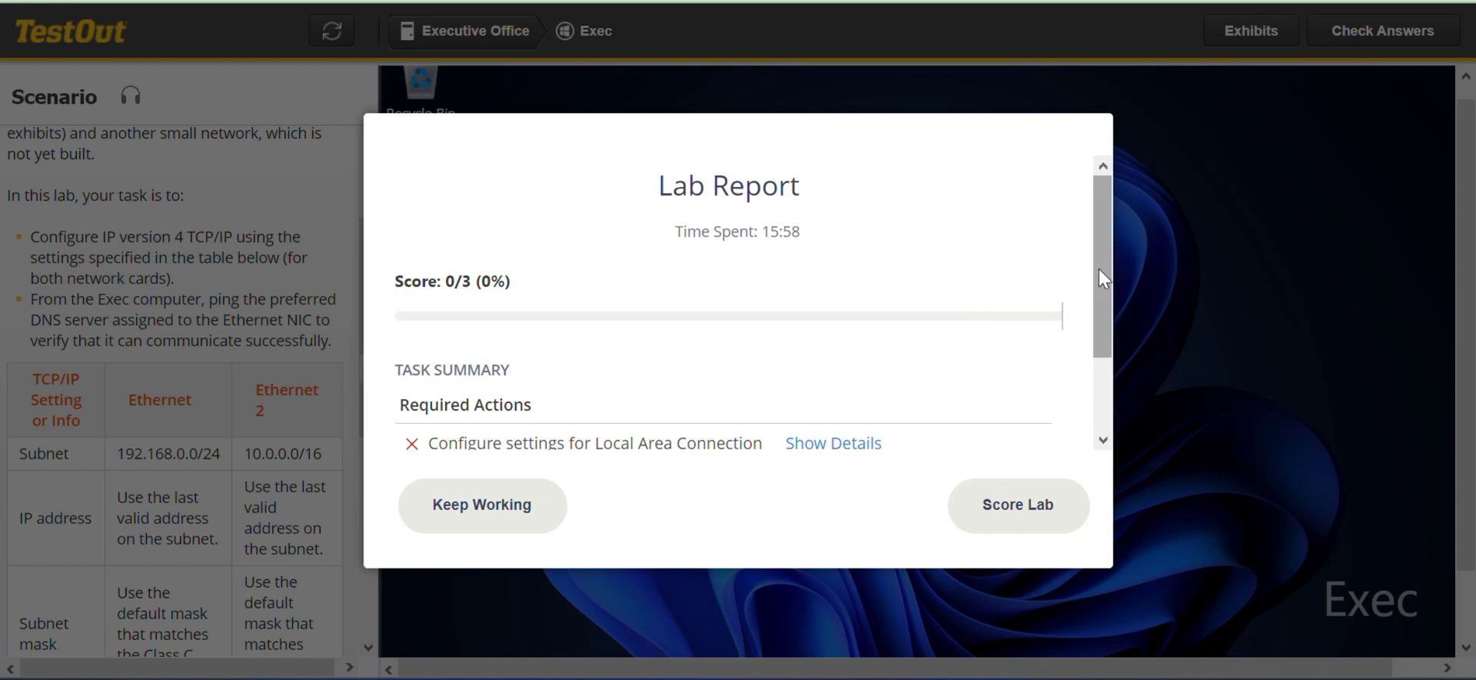
scroll(1103, 269, "down", 2)
left_click(865, 326)
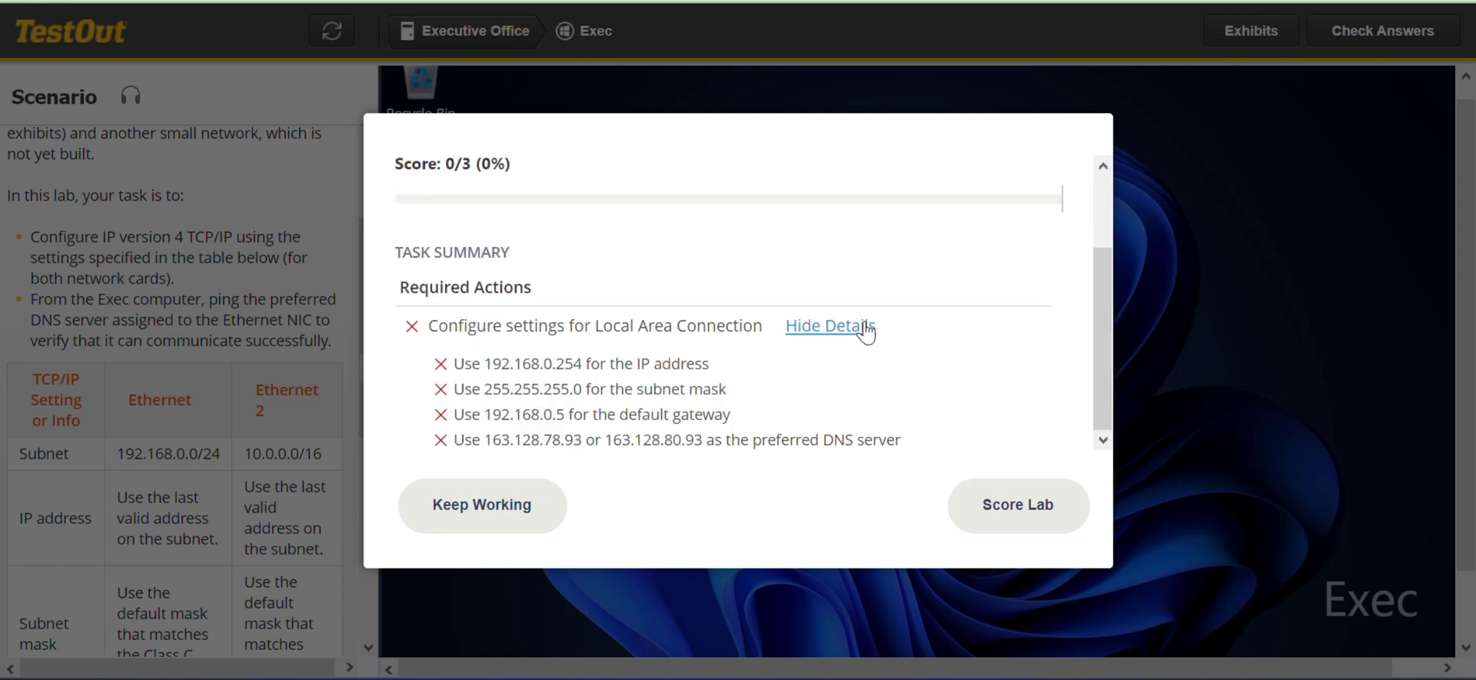
left_click_drag(1103, 316, 1095, 399)
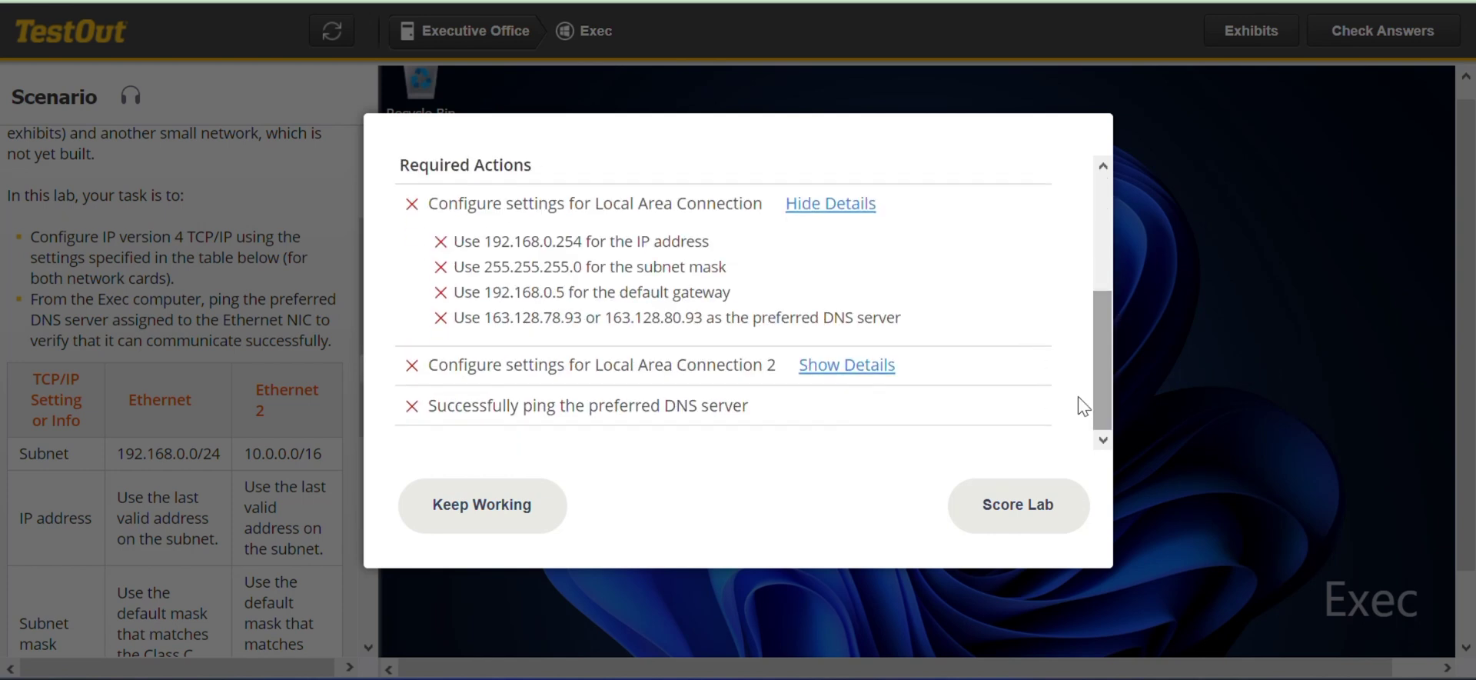
left_click(878, 369)
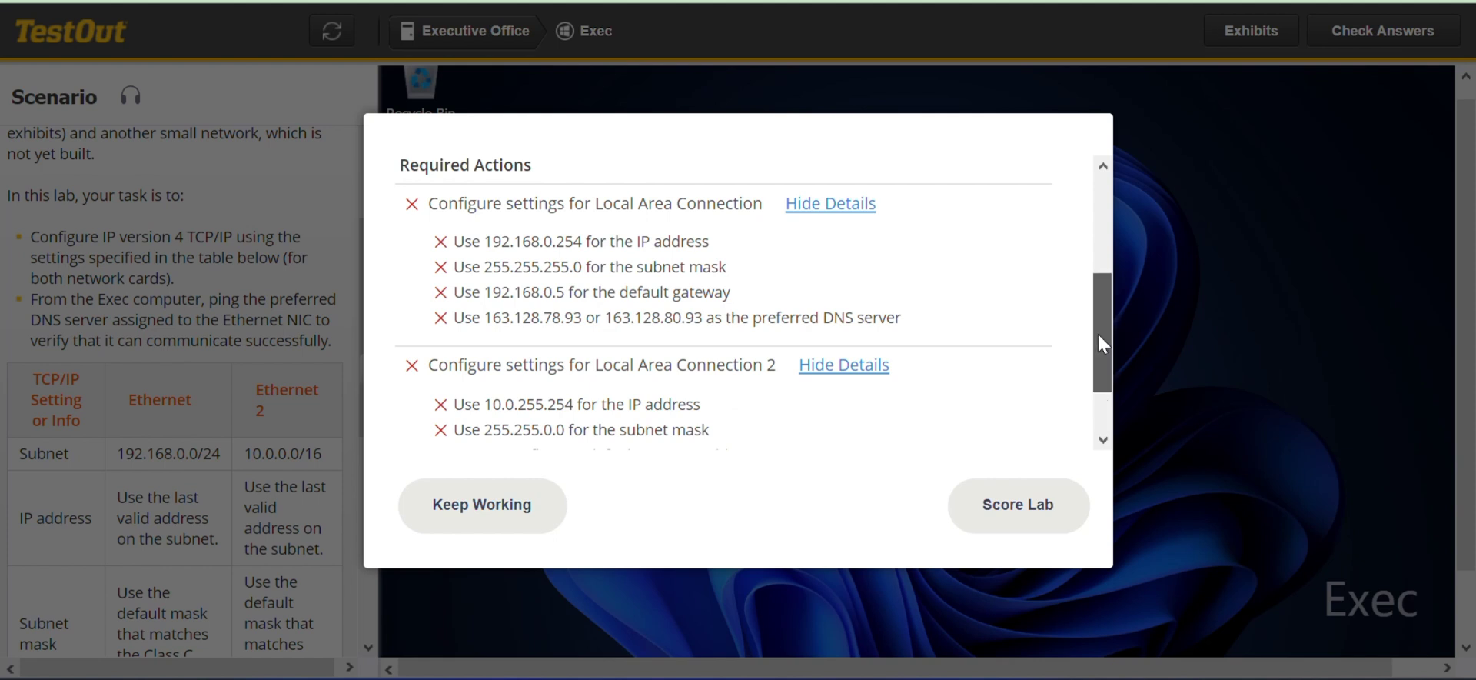
mouse_move(1098, 334)
left_mouse_down()
mouse_move(1091, 400)
mouse_move(1110, 382)
mouse_move(1106, 330)
left_mouse_up()
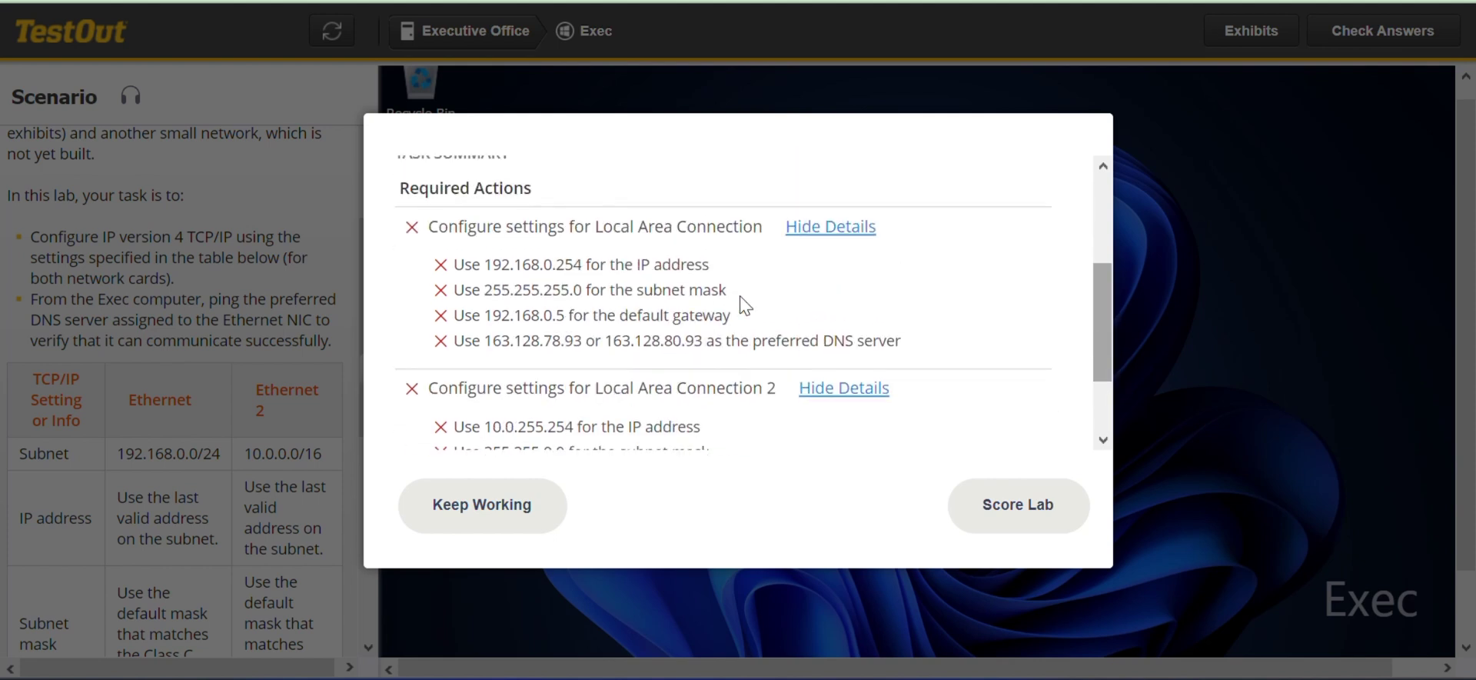
left_click(519, 511)
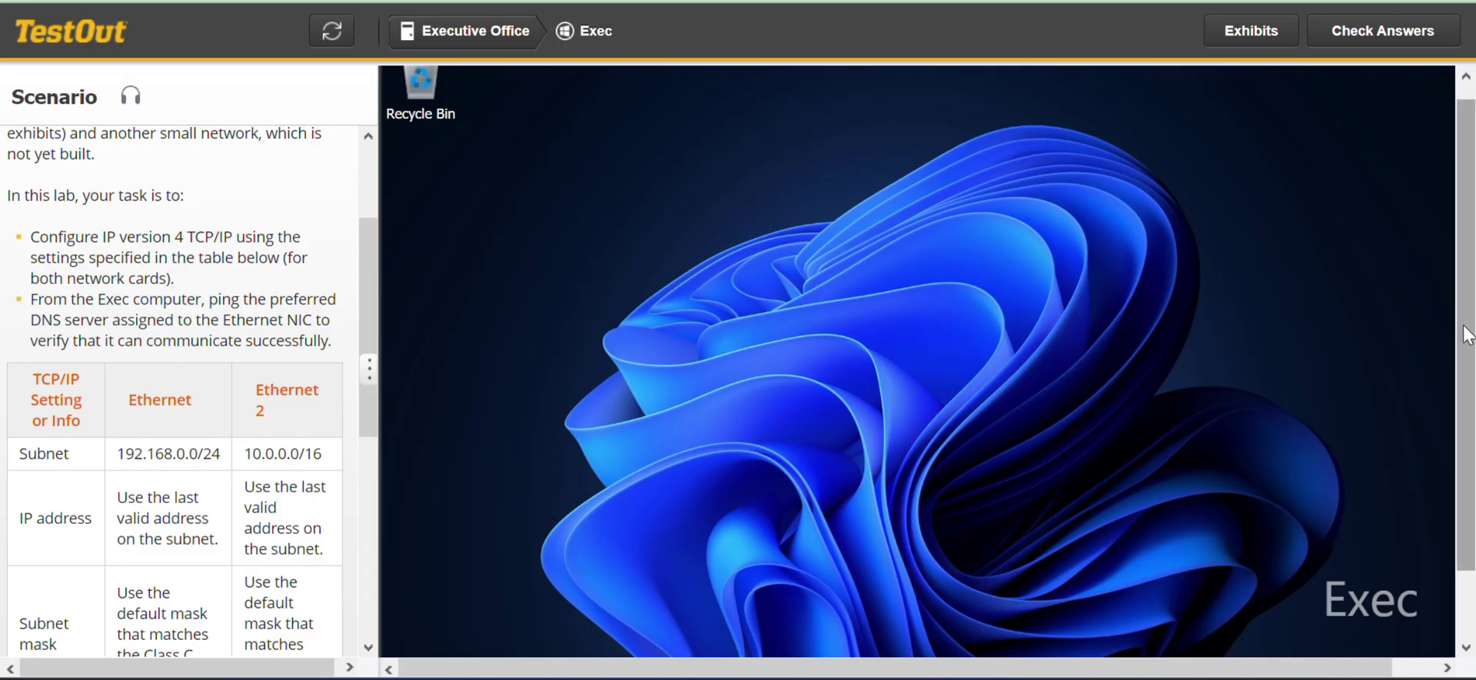
Open the Network & internet page of Windows Settings on the Exec computer.
left_click_drag(1467, 330, 1466, 398)
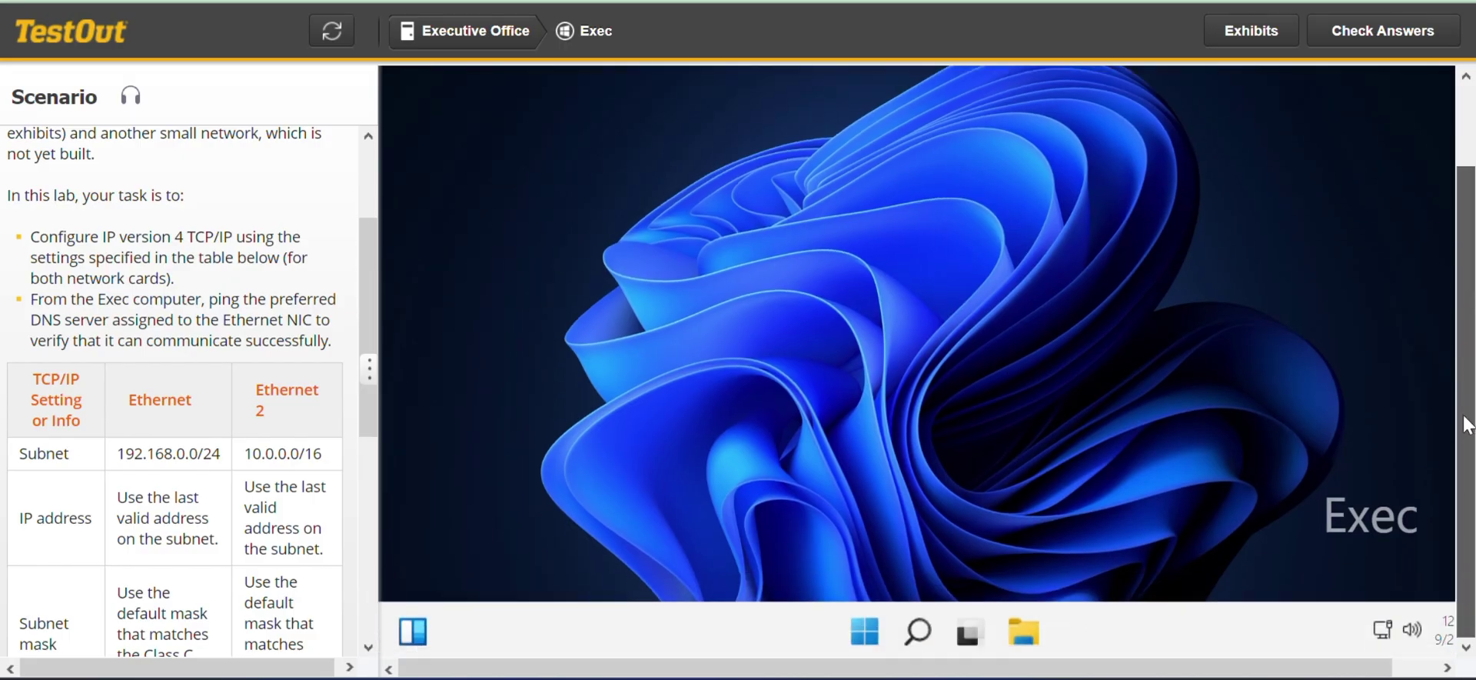
right_click(865, 620)
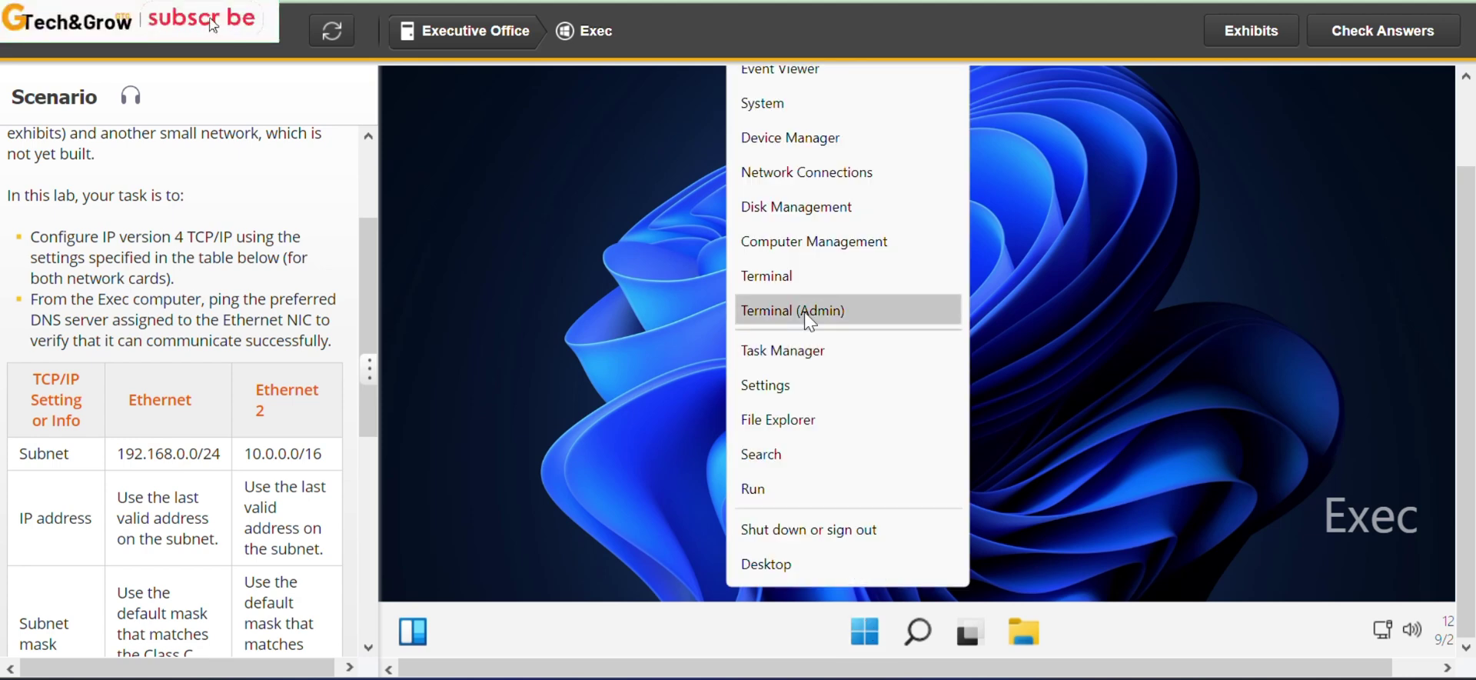
left_click(820, 377)
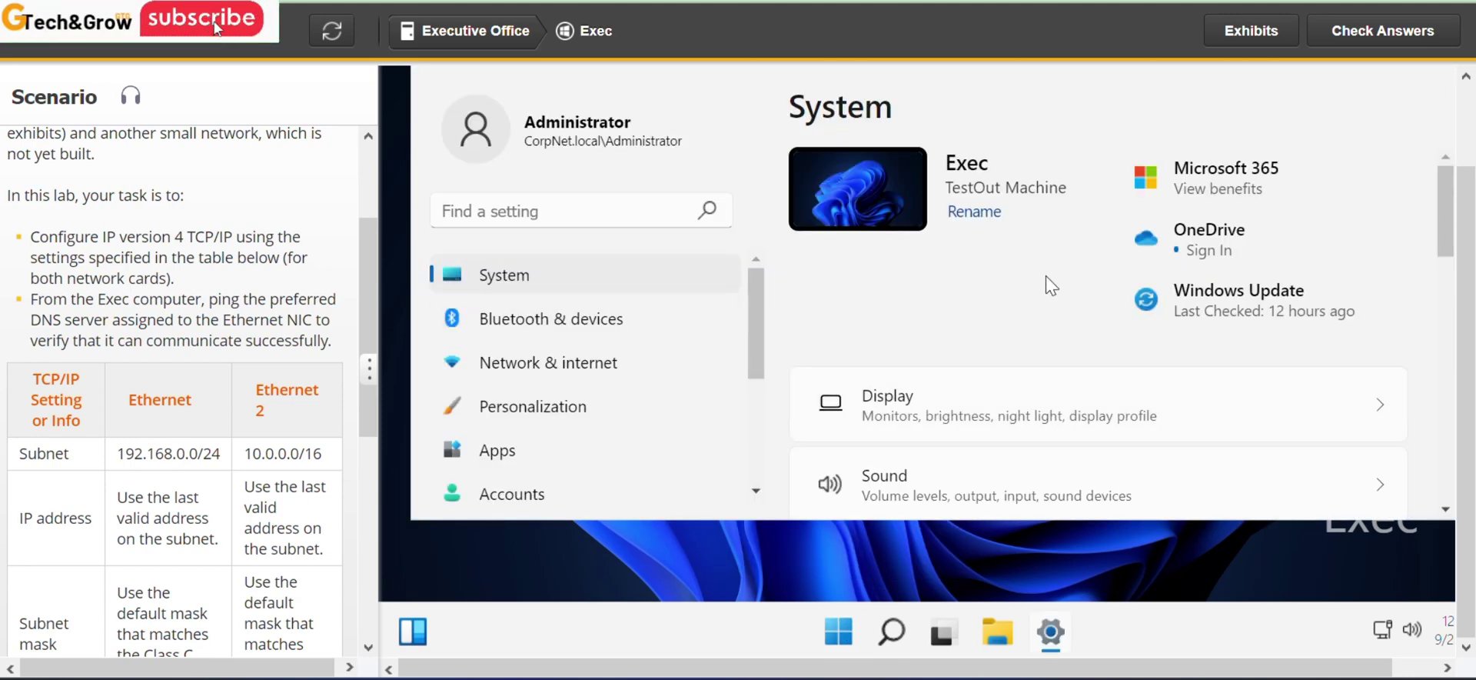
left_click(639, 364)
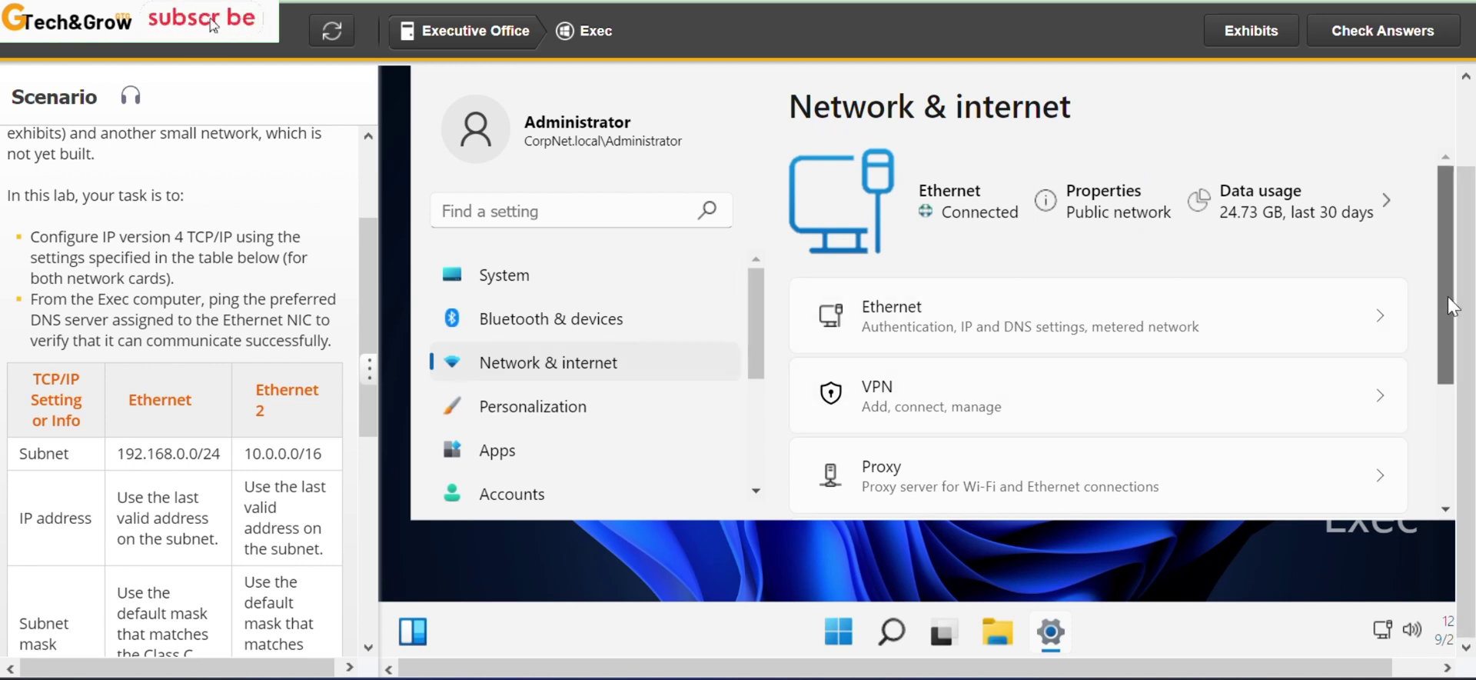
Open the list of network adapters through the advanced network settings' additional adapter options.
left_click_drag(1447, 296, 1415, 455)
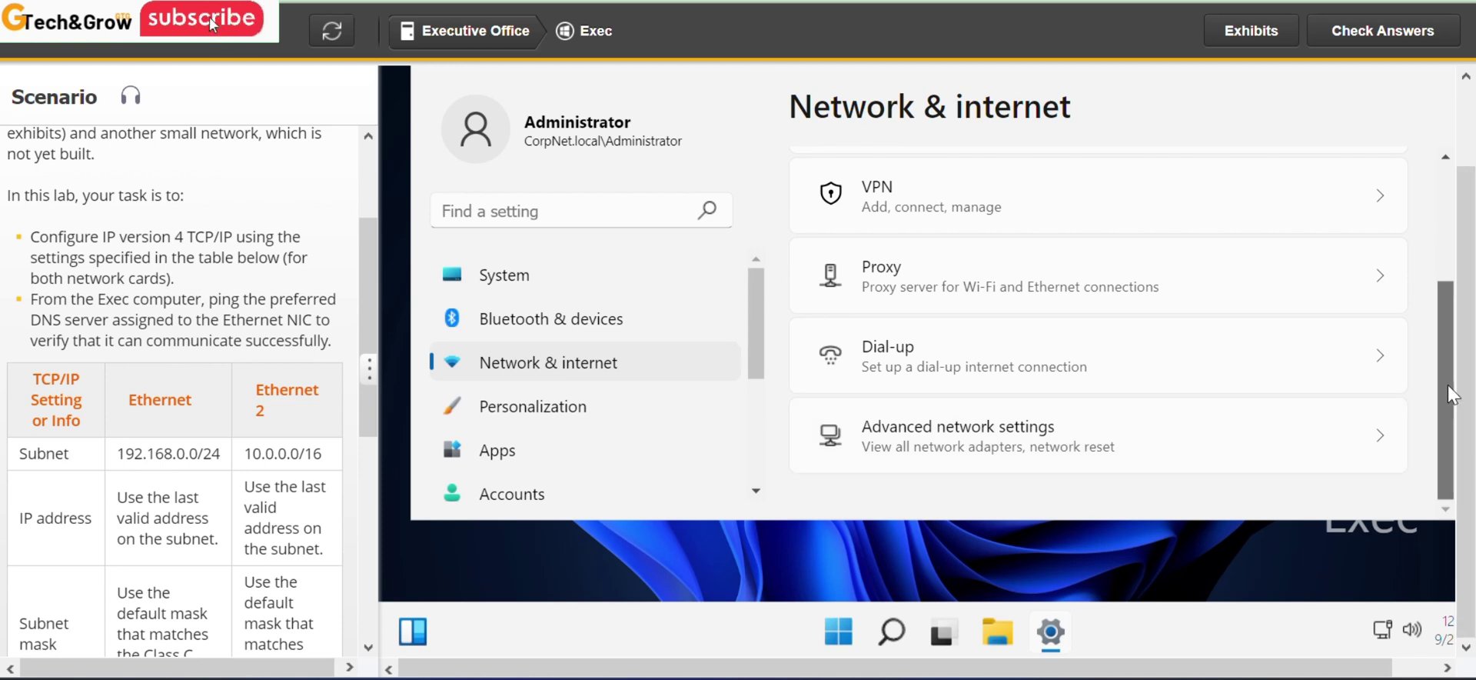
mouse_move(1447, 385)
left_mouse_down()
mouse_move(1447, 362)
mouse_move(1442, 389)
left_mouse_up()
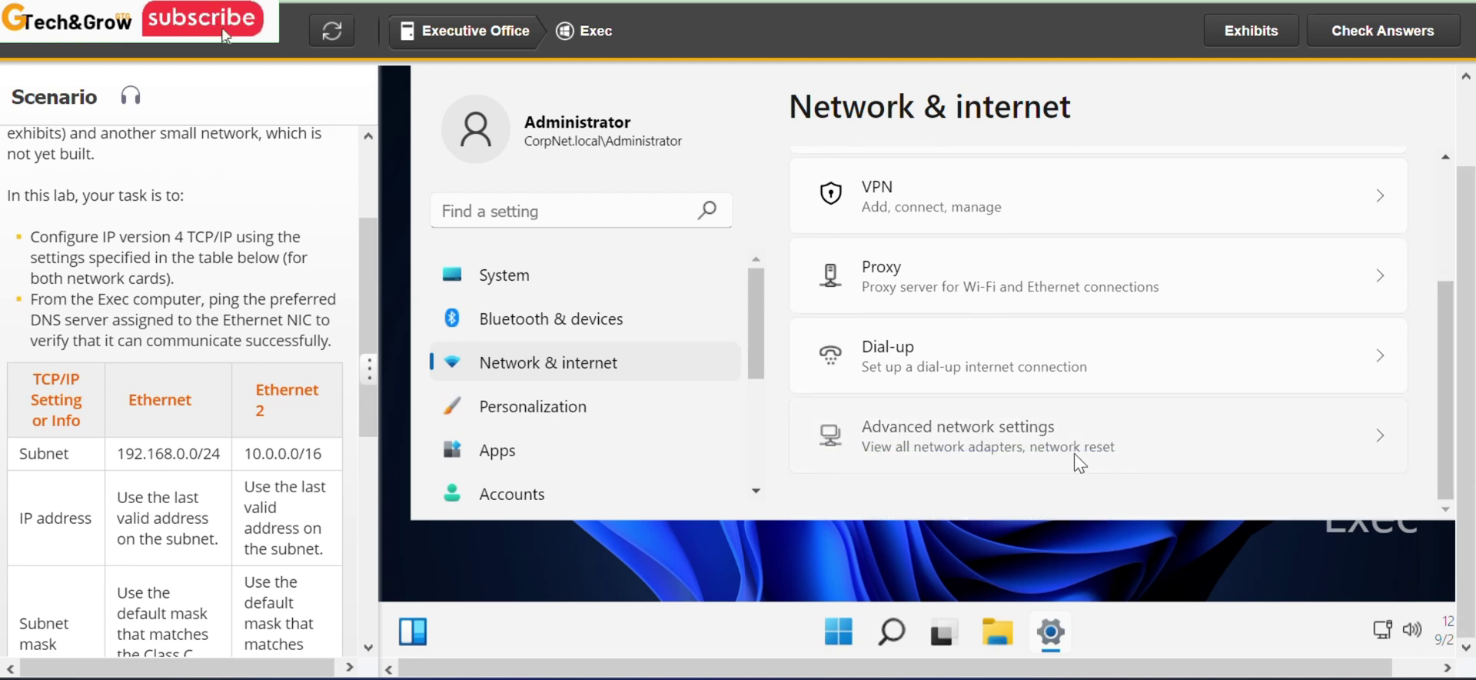
left_click(1076, 461)
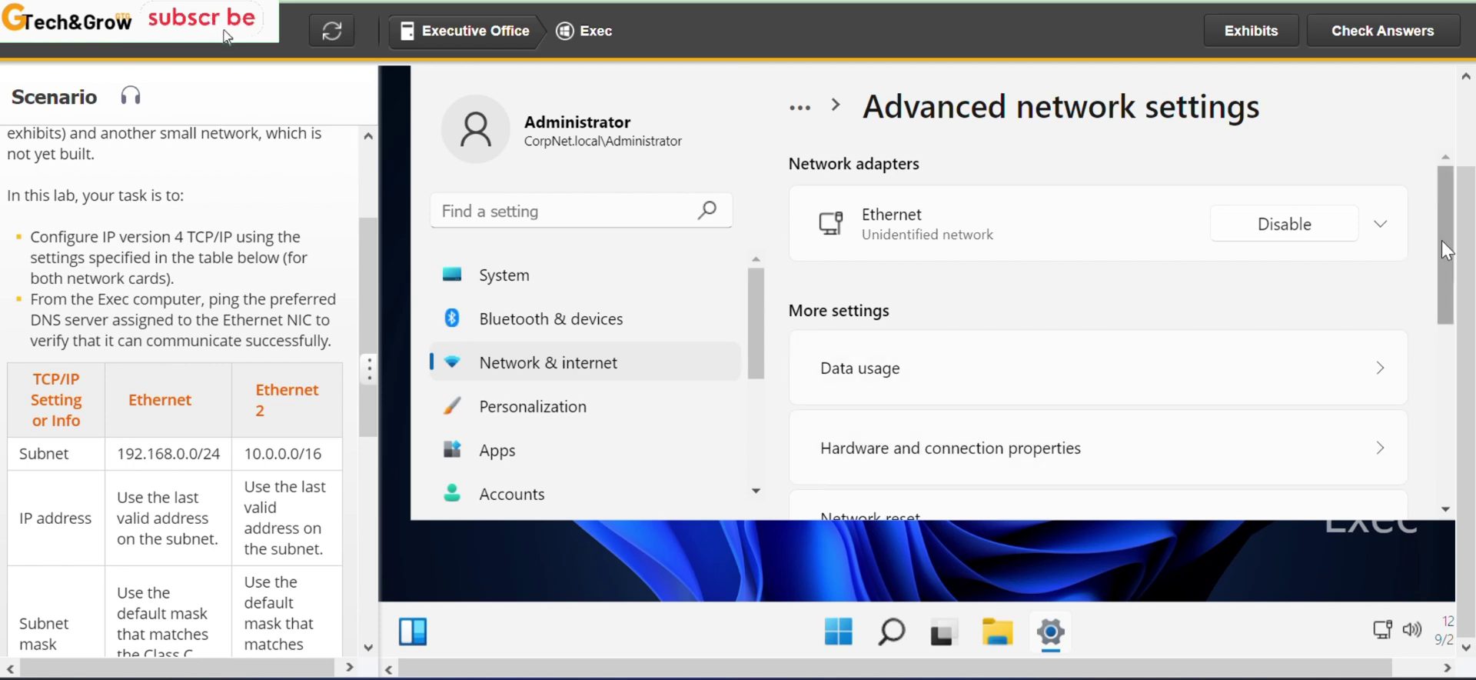
left_click_drag(1441, 242, 1434, 355)
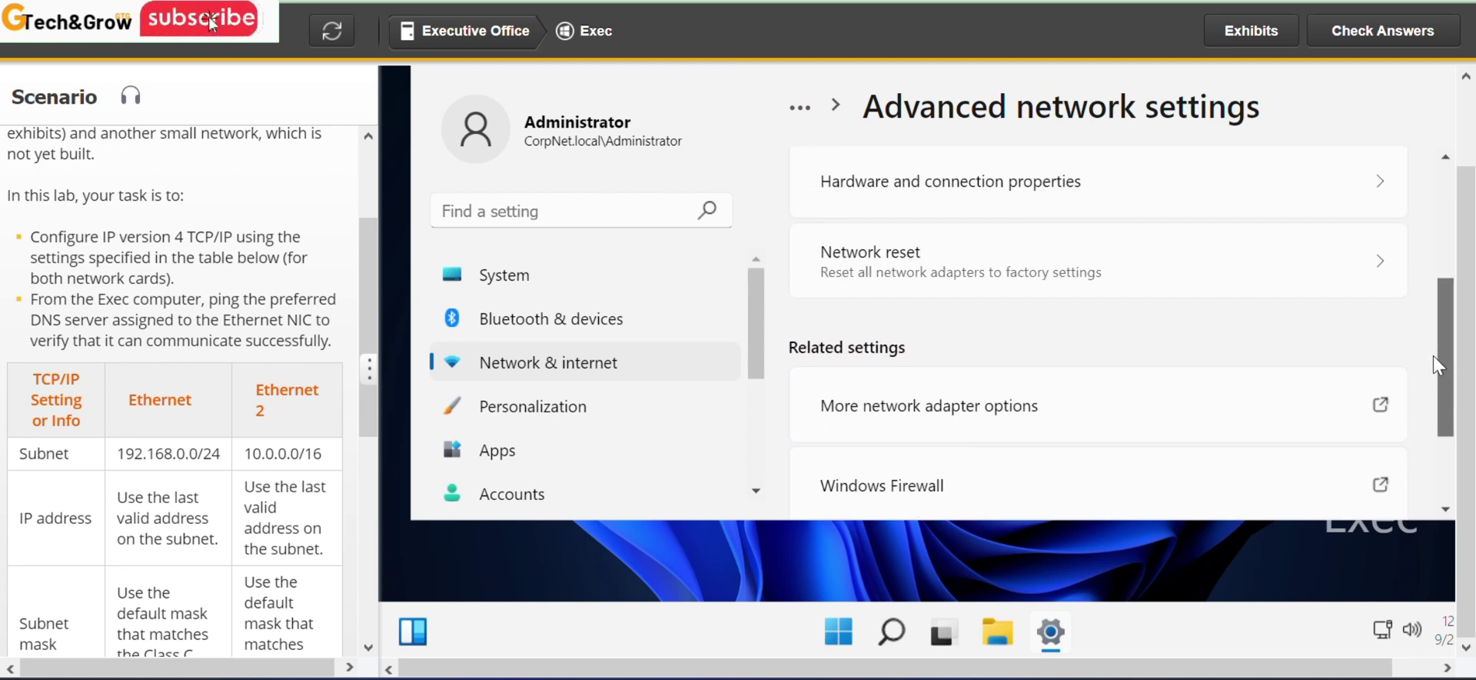
scroll(1433, 355, "down", 2)
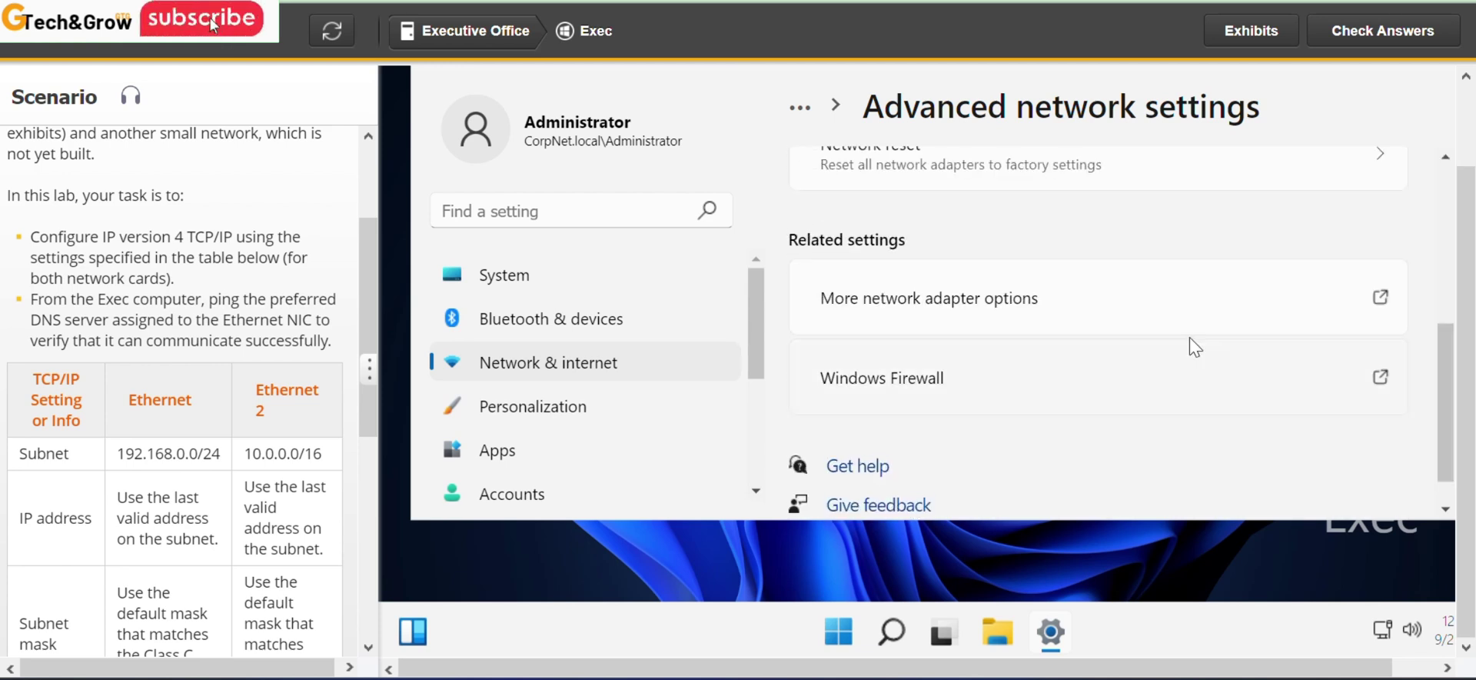
left_click(1169, 300)
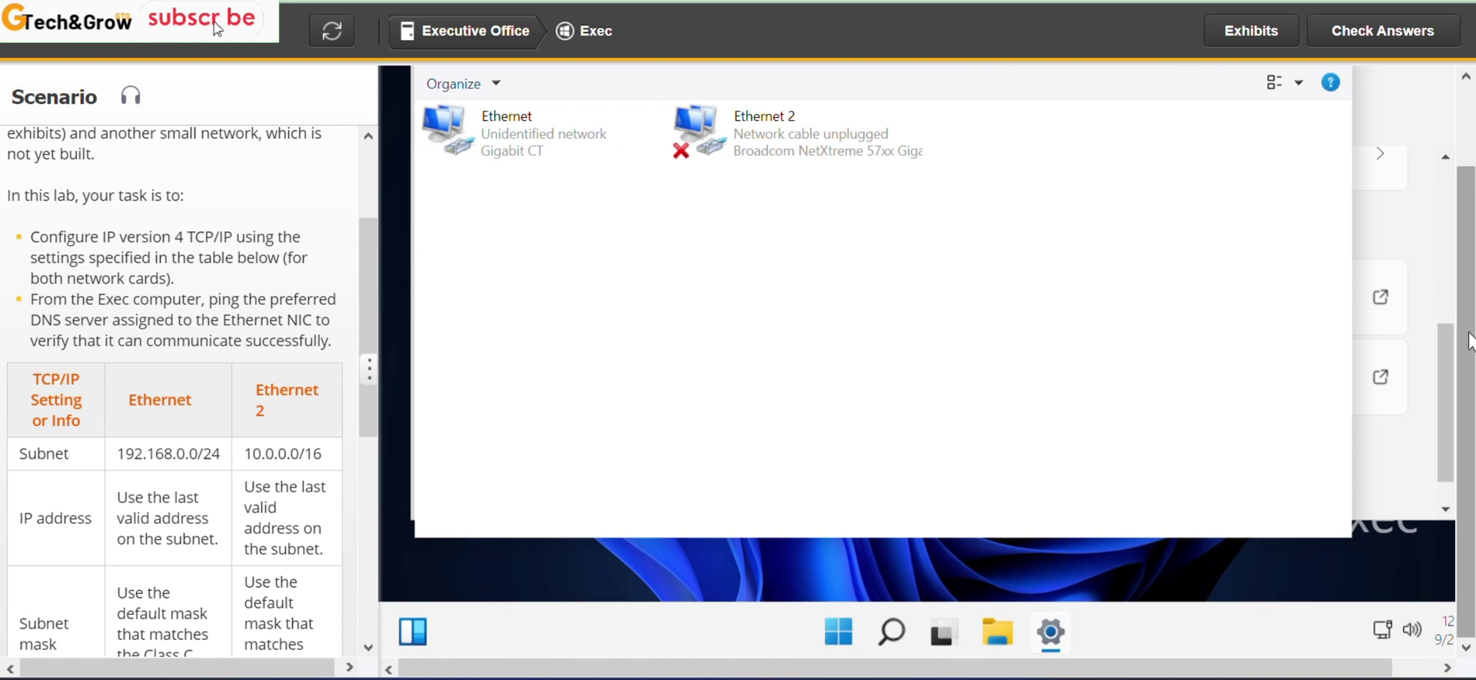
Open the Internet Protocol Version 4 (TCP/IPv4) properties of the Ethernet adapter.
scroll(1469, 296, "up", 1)
scroll(1468, 296, "up", 2)
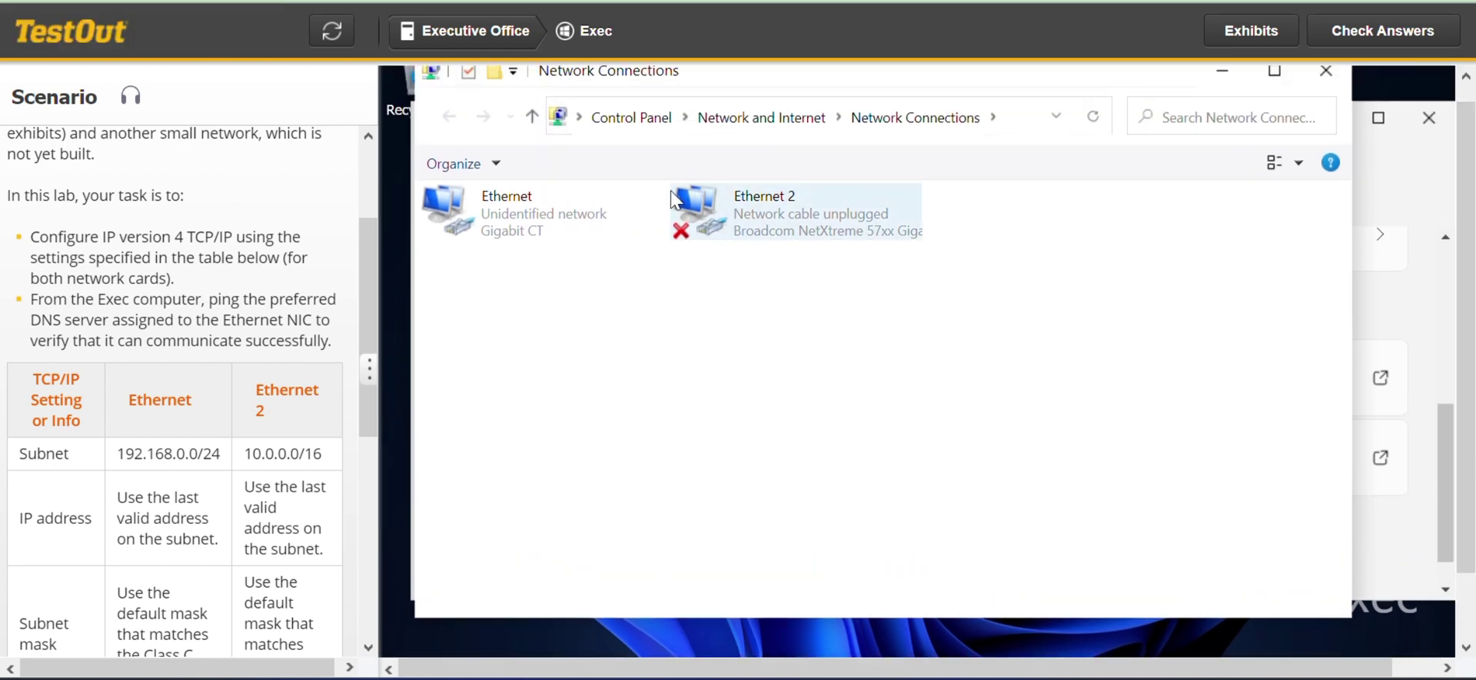
left_click(555, 229)
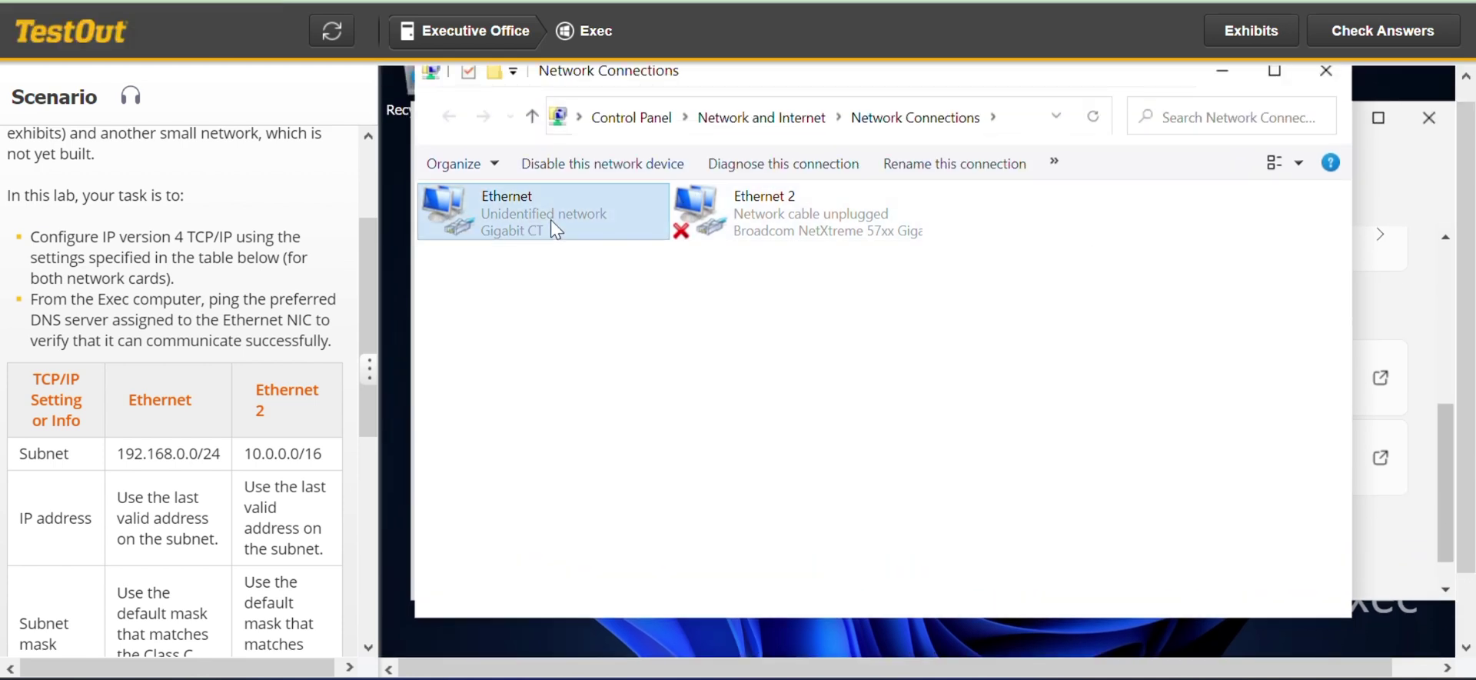
right_click(556, 229)
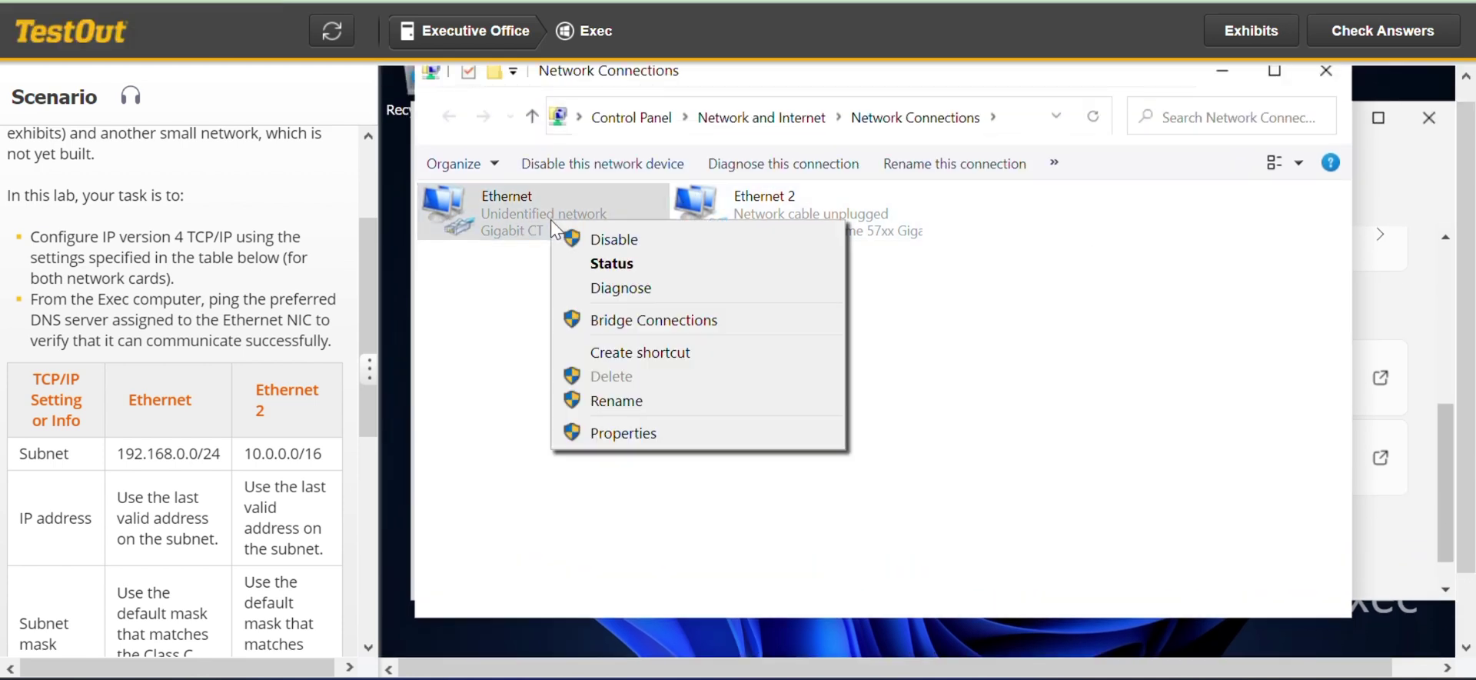
left_click(643, 432)
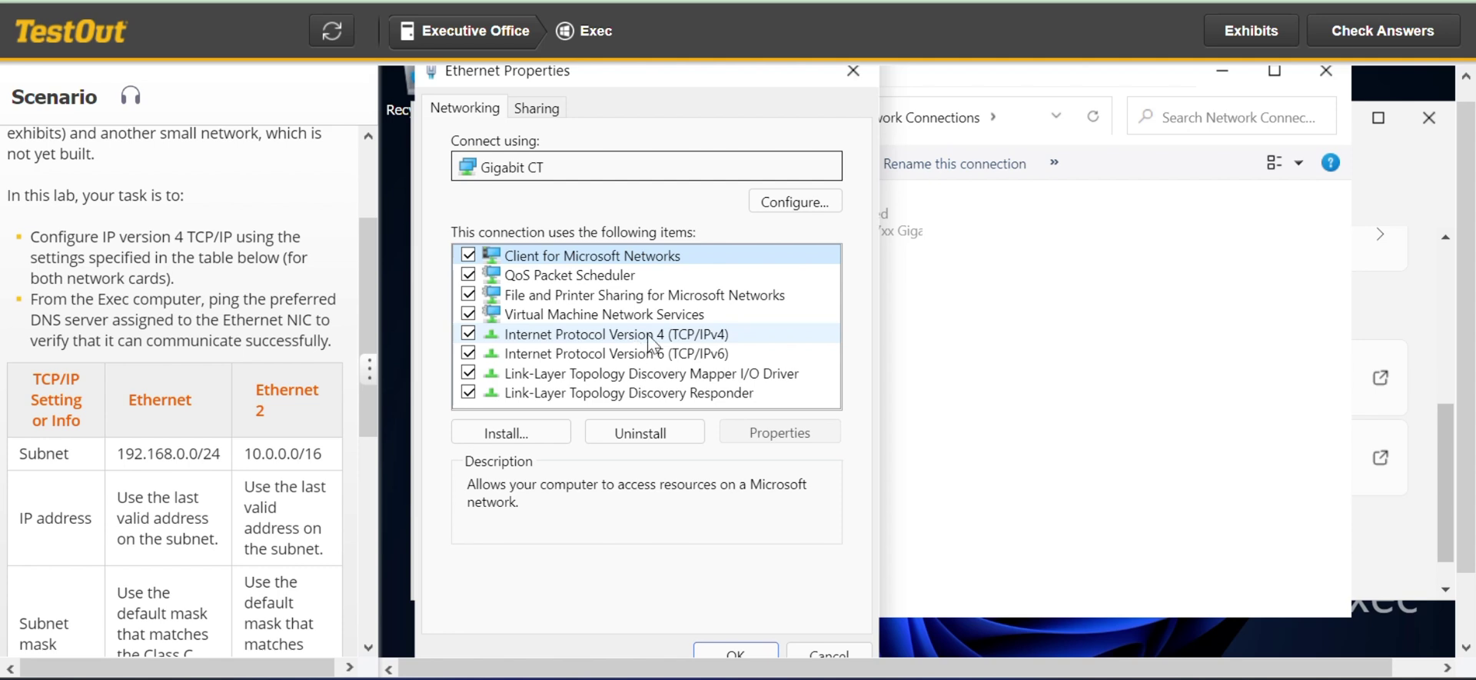
left_click(648, 339)
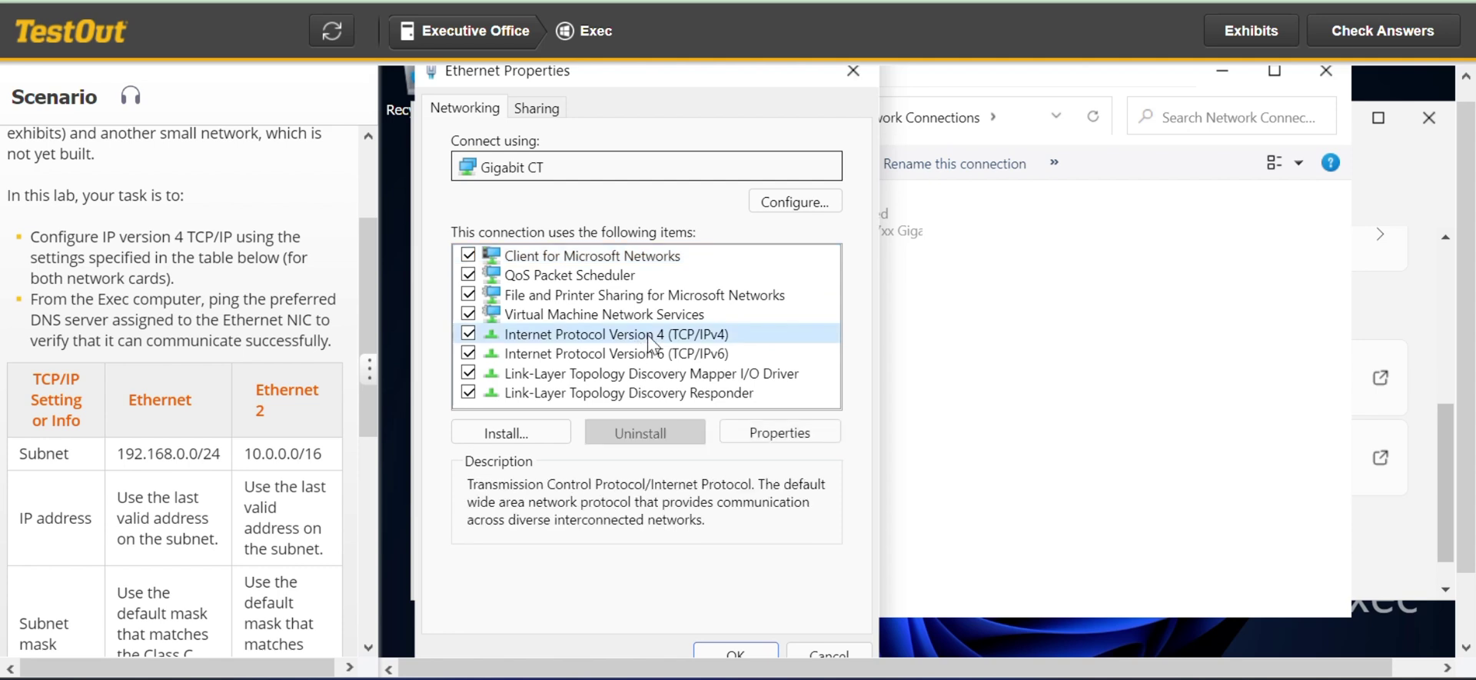
left_click(805, 445)
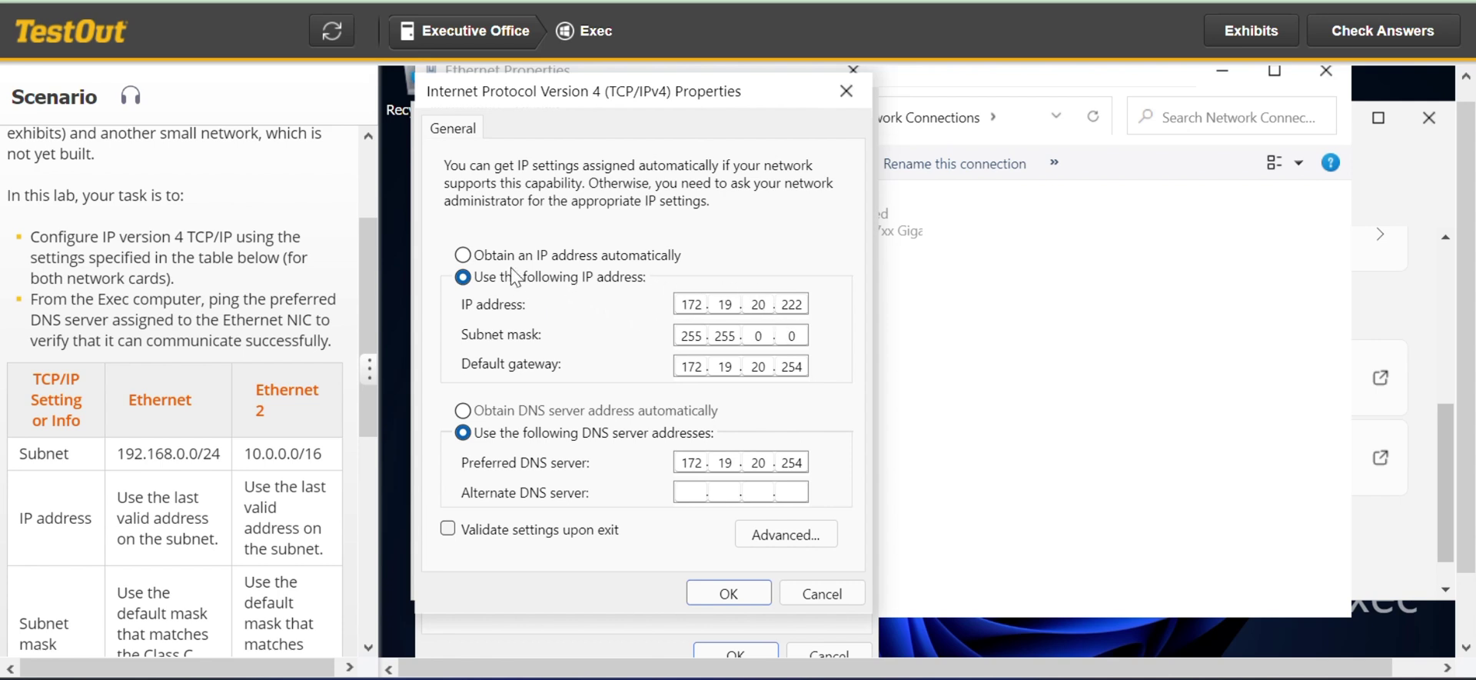
Set the Ethernet adapter's IP address to 192.168.0.254 and its subnet mask to 255.255.255.0.
double_click(704, 305)
type("192.168.0")
key("period")
type("254")
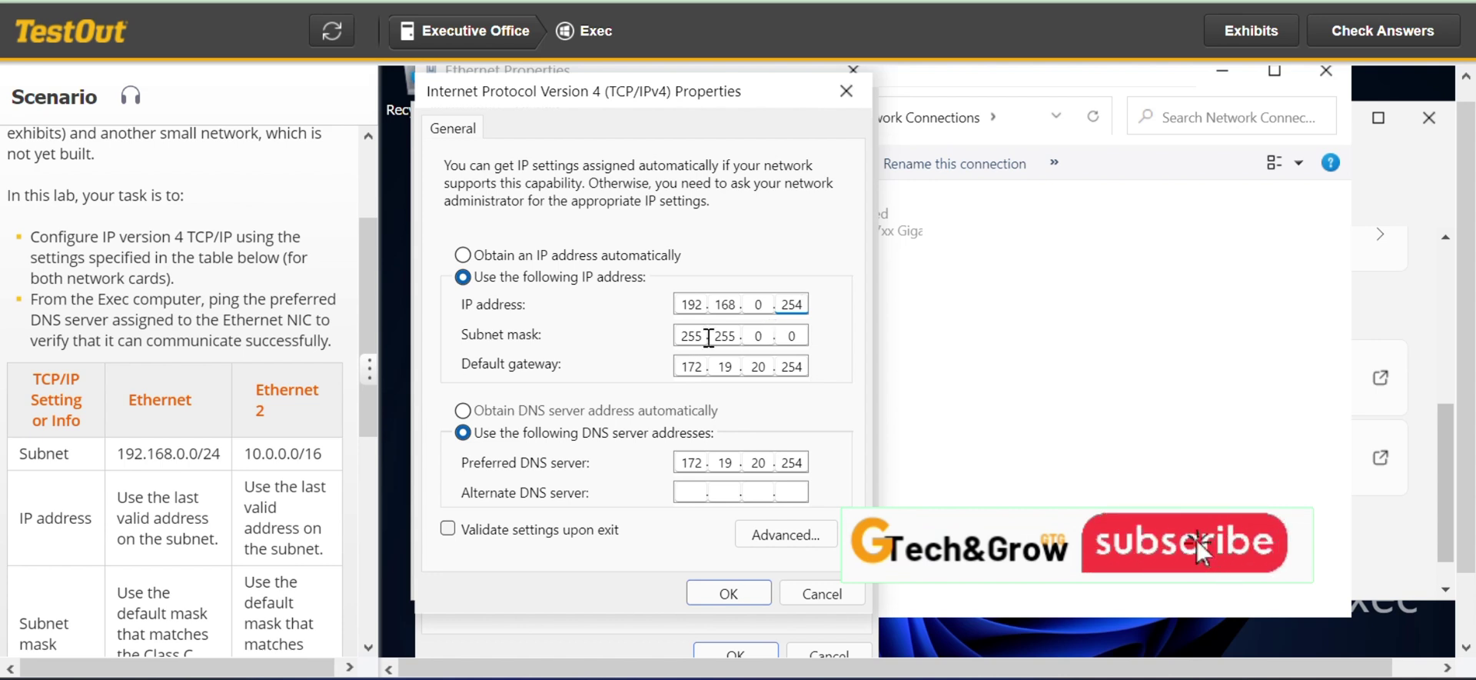
double_click(773, 339)
type("2")
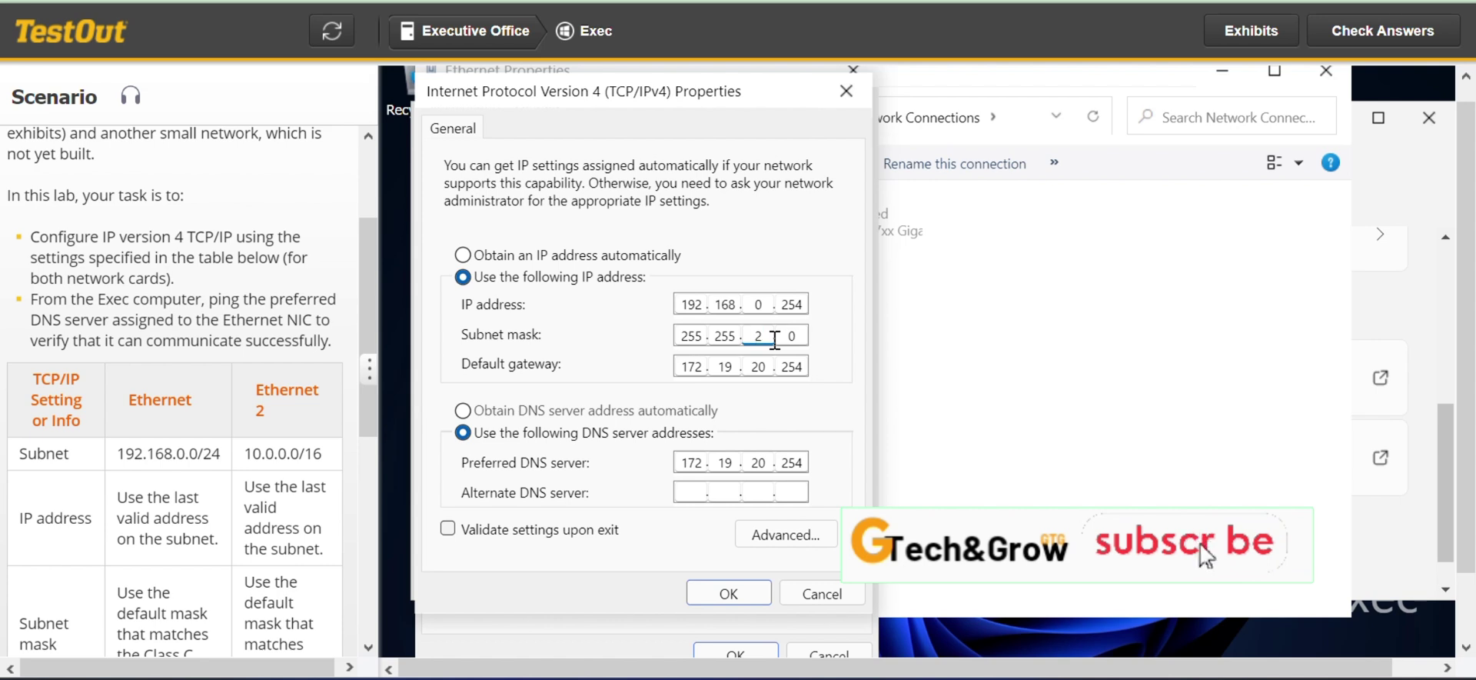
type("55")
Set the Ethernet adapter's default gateway to 192.168.0.5.
double_click(708, 366)
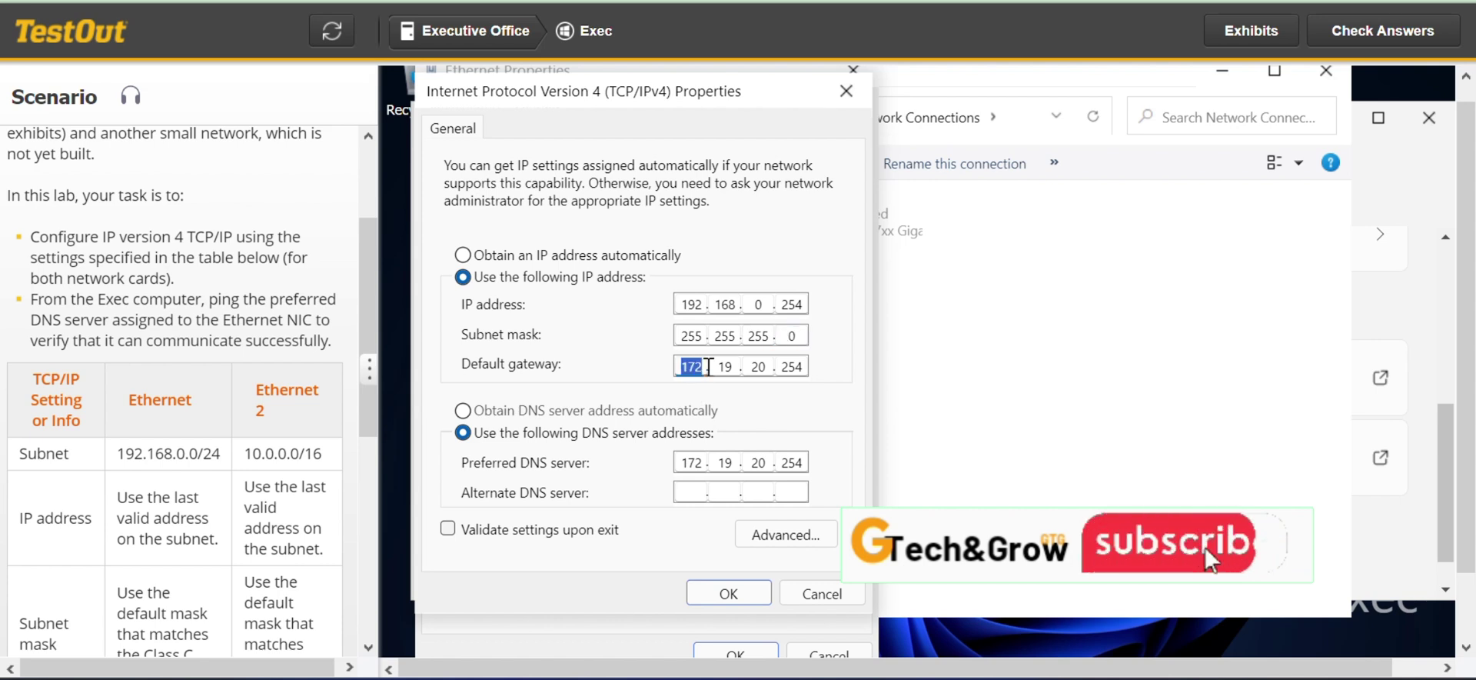
type("182")
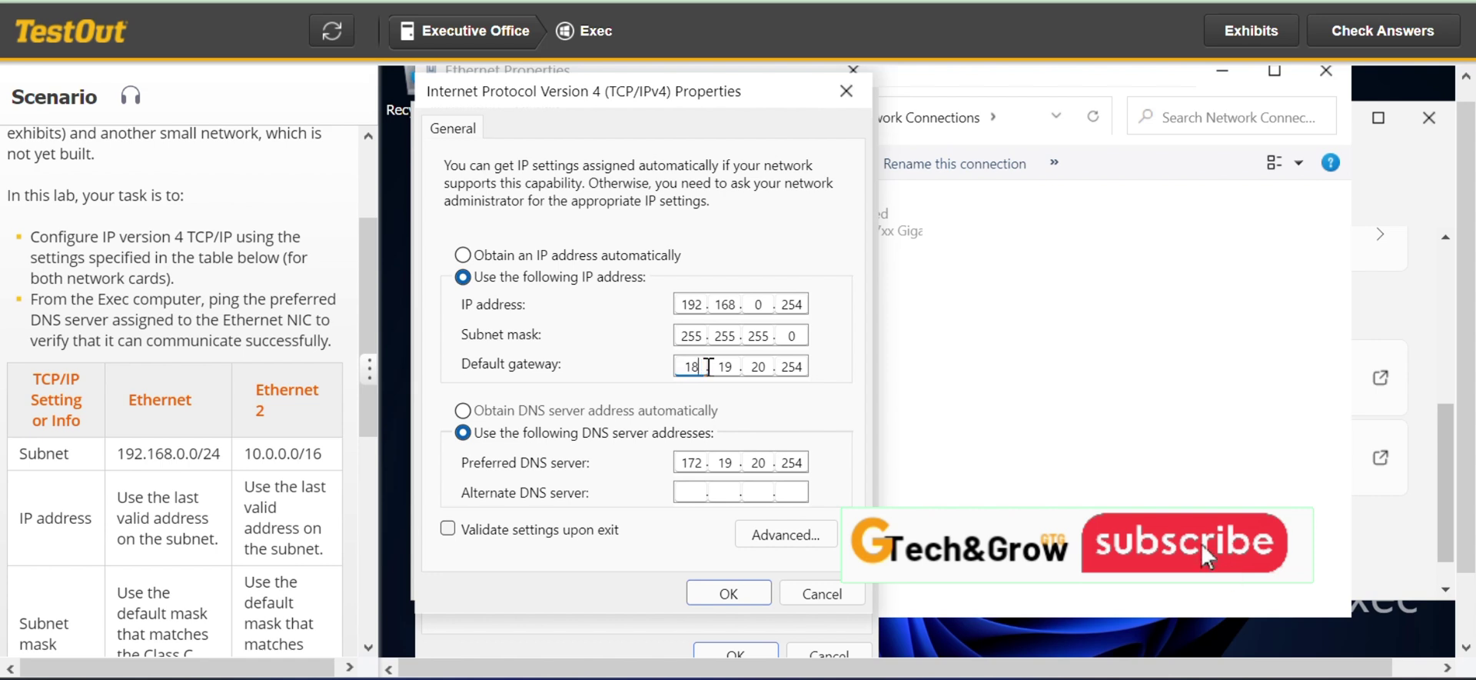
key("BackSpace")
key("BackSpace")
key("BackSpace")
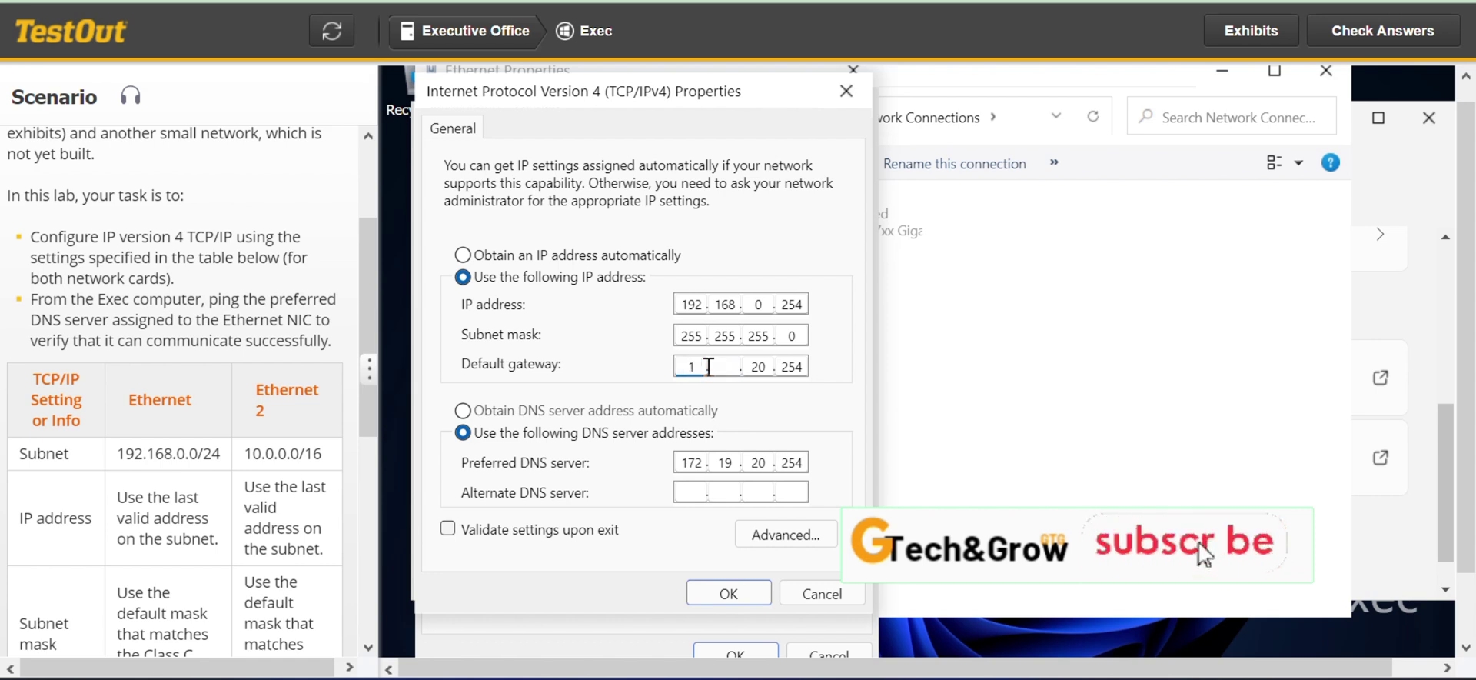
type("92.")
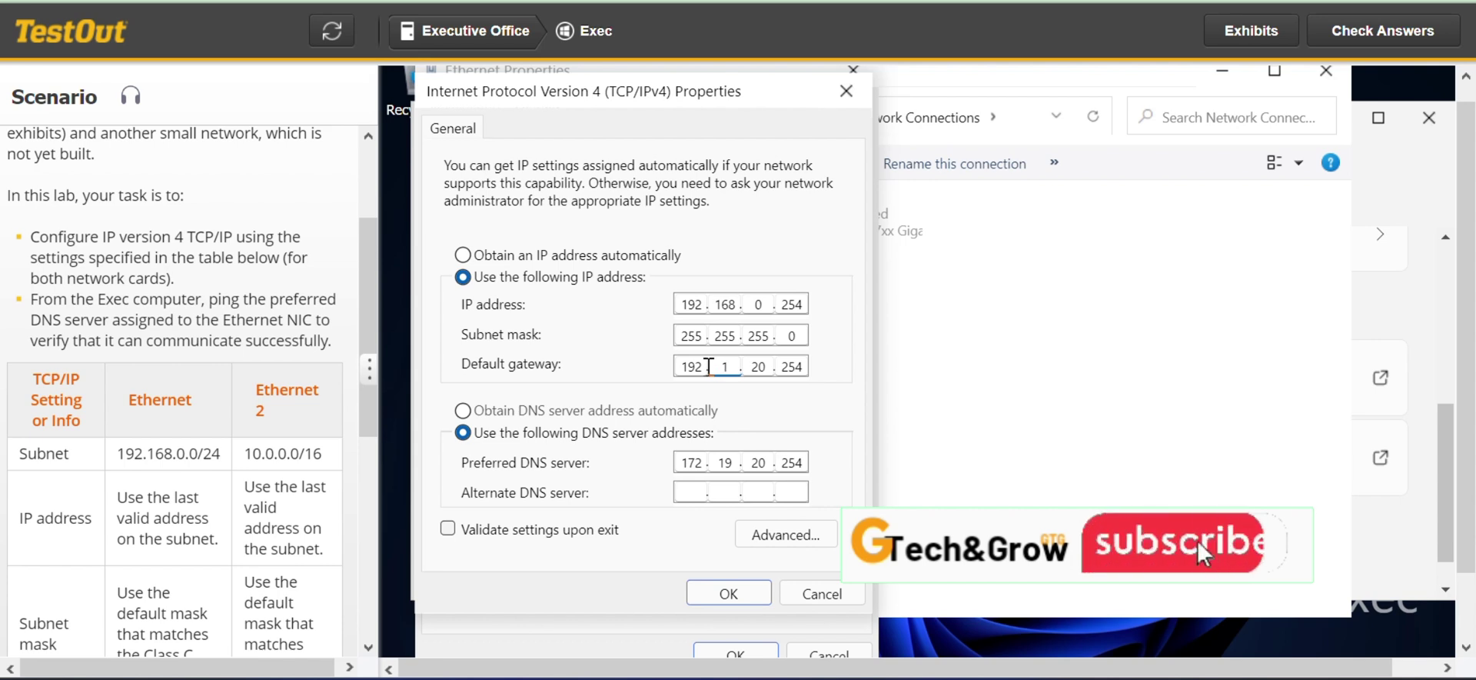
type("168.")
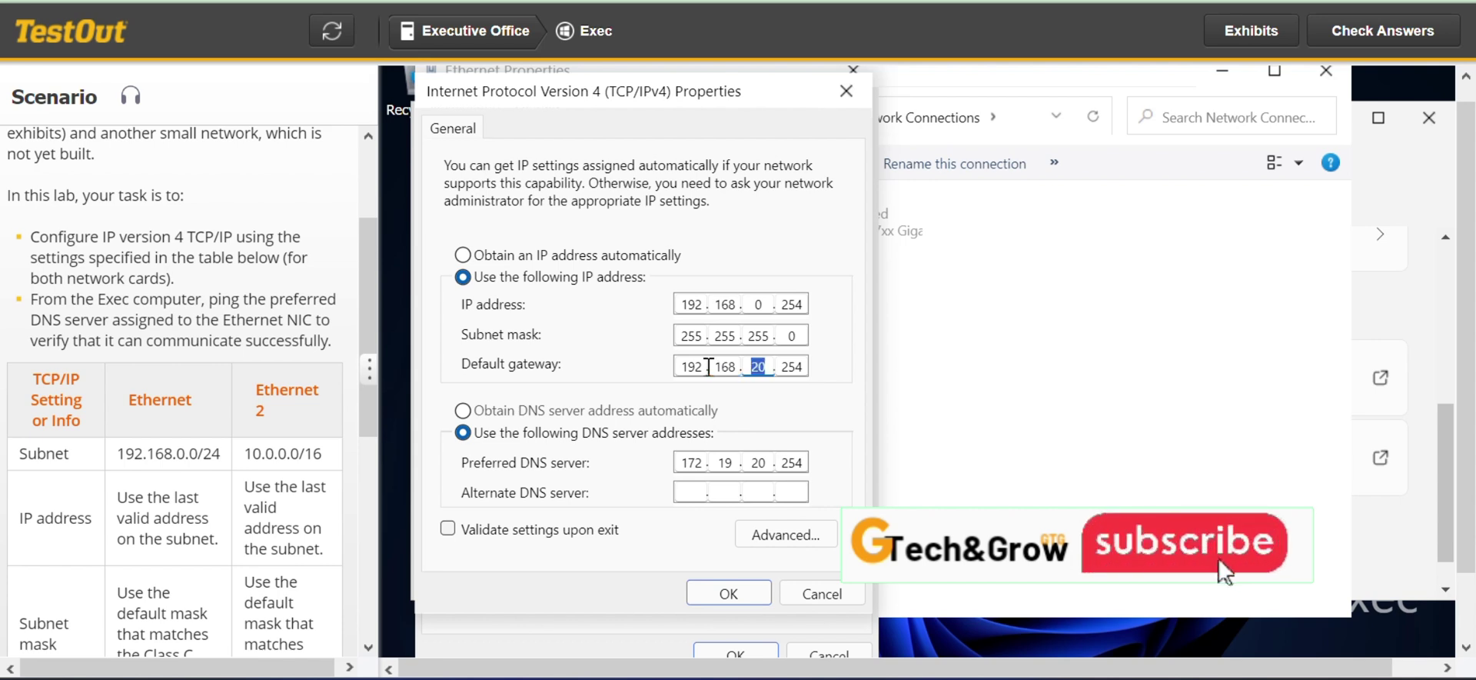
type("0.")
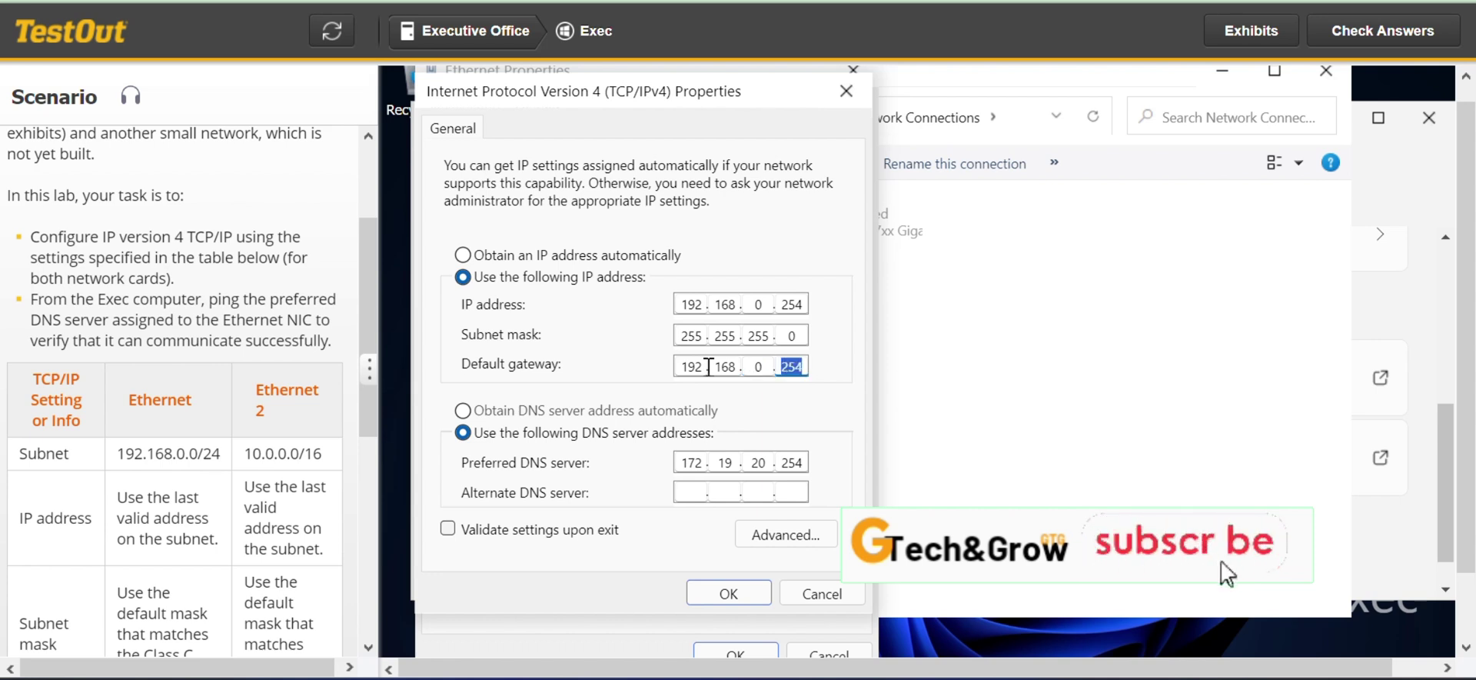
type("5")
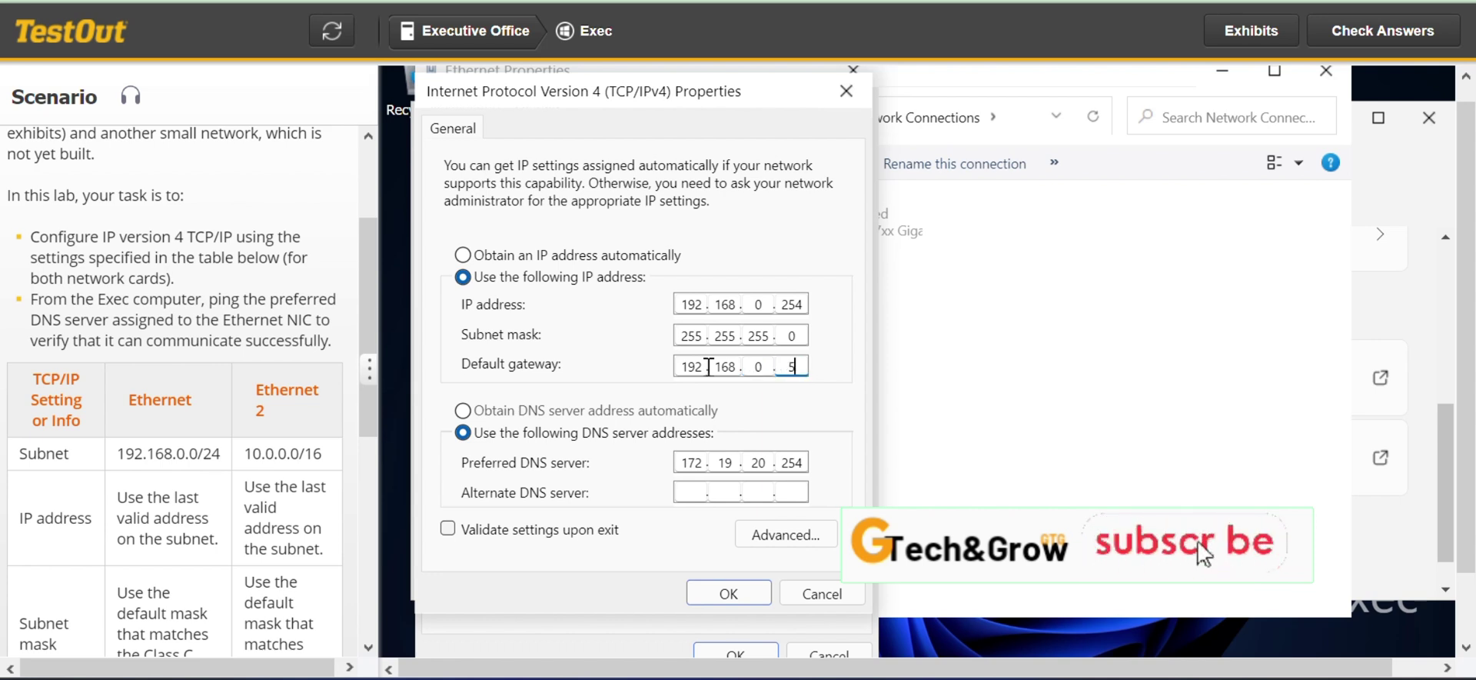
Set the Ethernet adapter's preferred DNS server to 163.128.78.93, save the IPv4 settings and close the adapter's properties.
double_click(703, 463)
type("16")
type("128.78.")
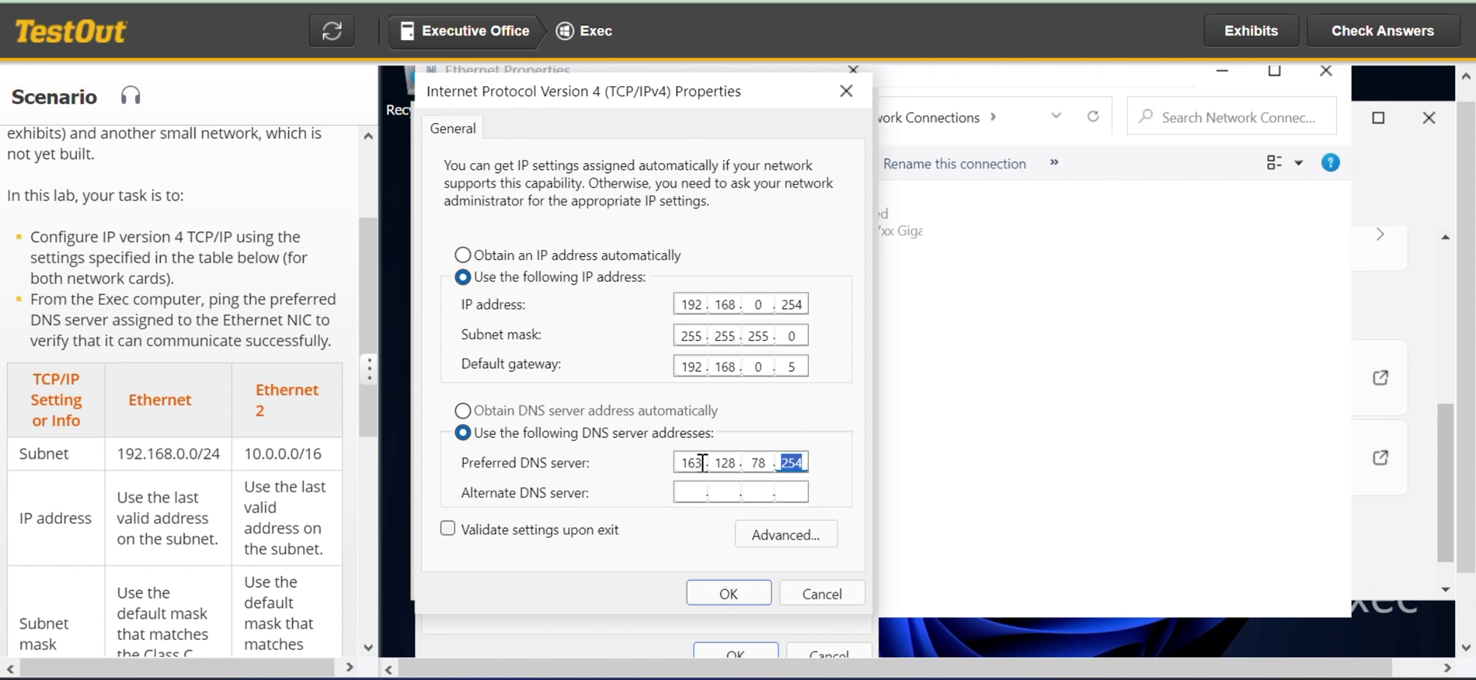
type("93")
left_click(740, 593)
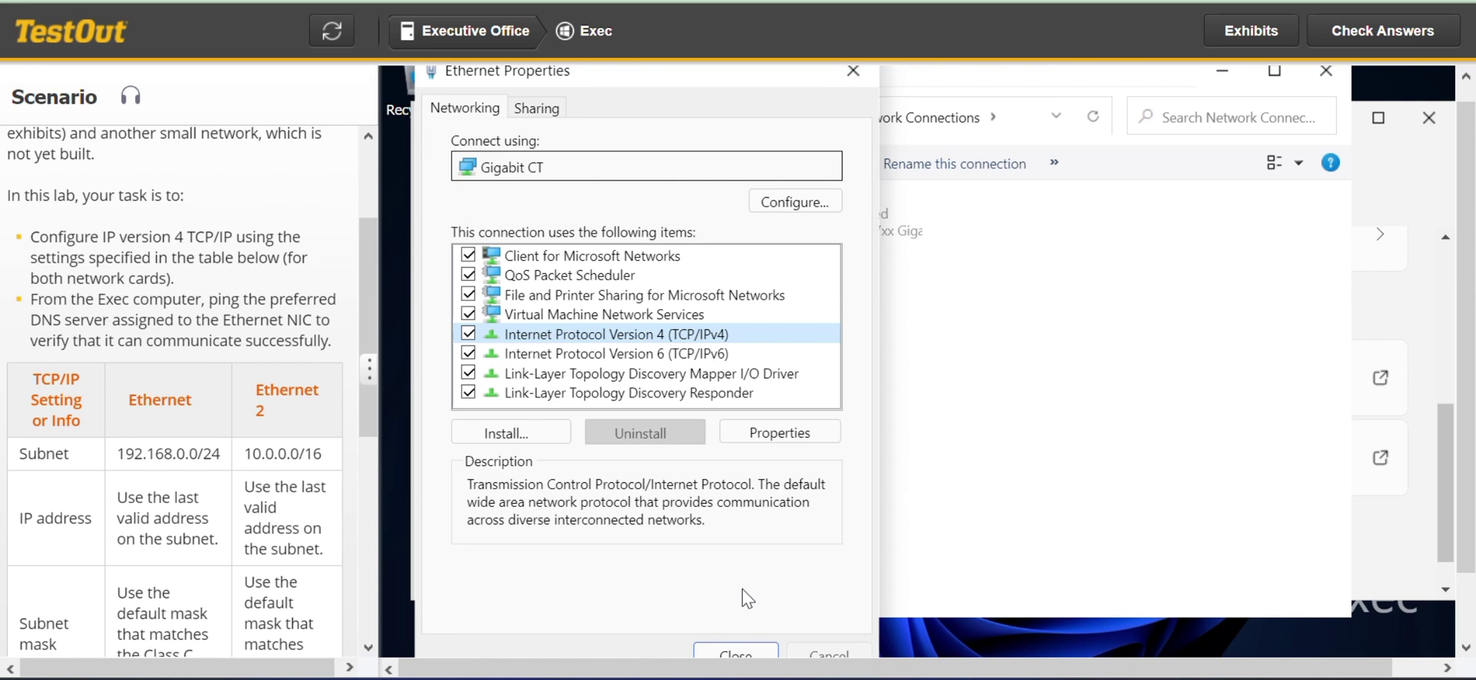
left_click(746, 649)
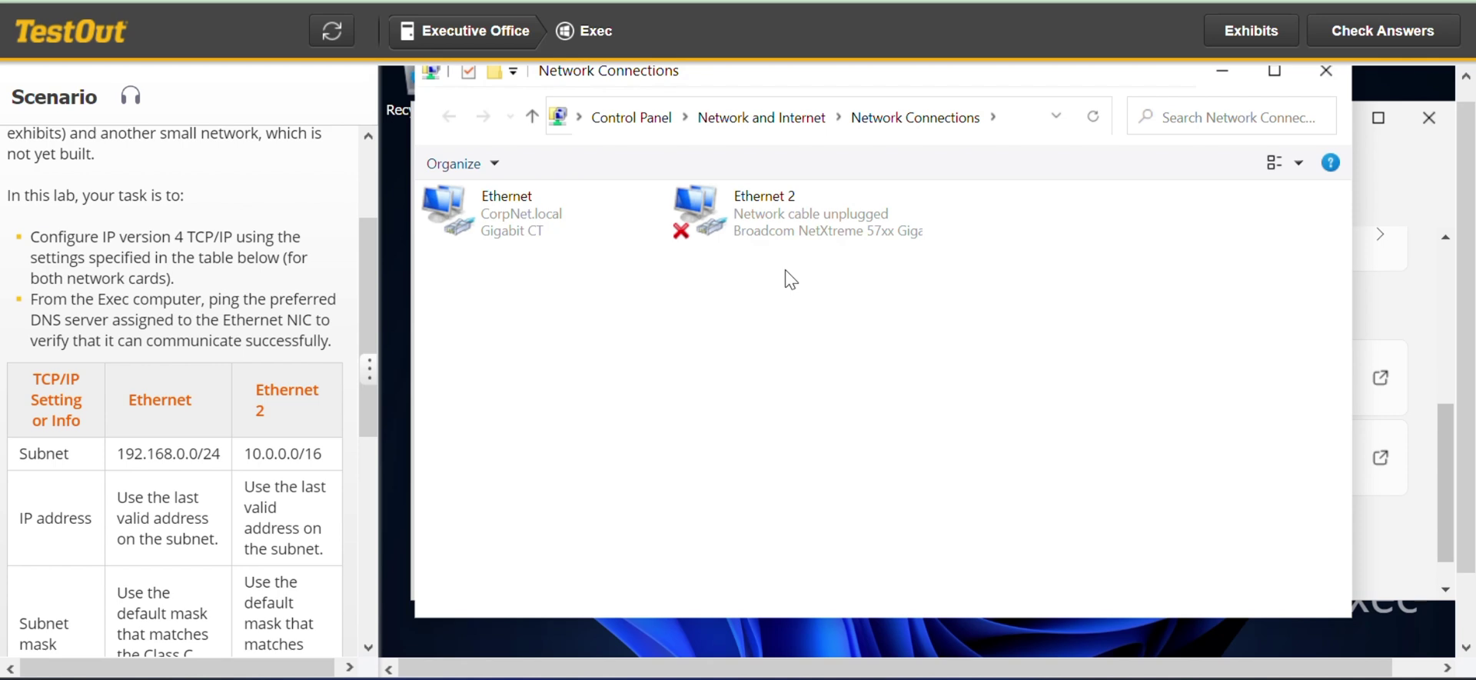
right_click(777, 212)
left_click(866, 433)
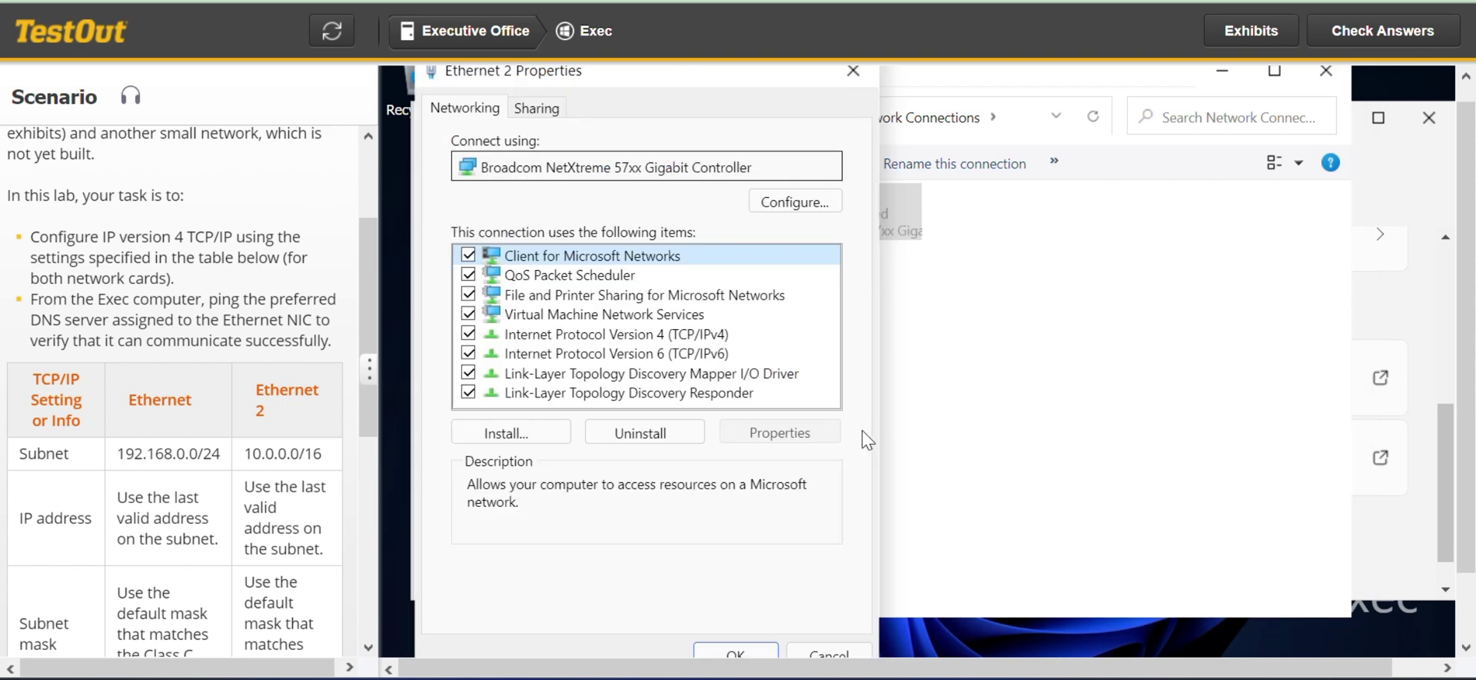
left_click(707, 336)
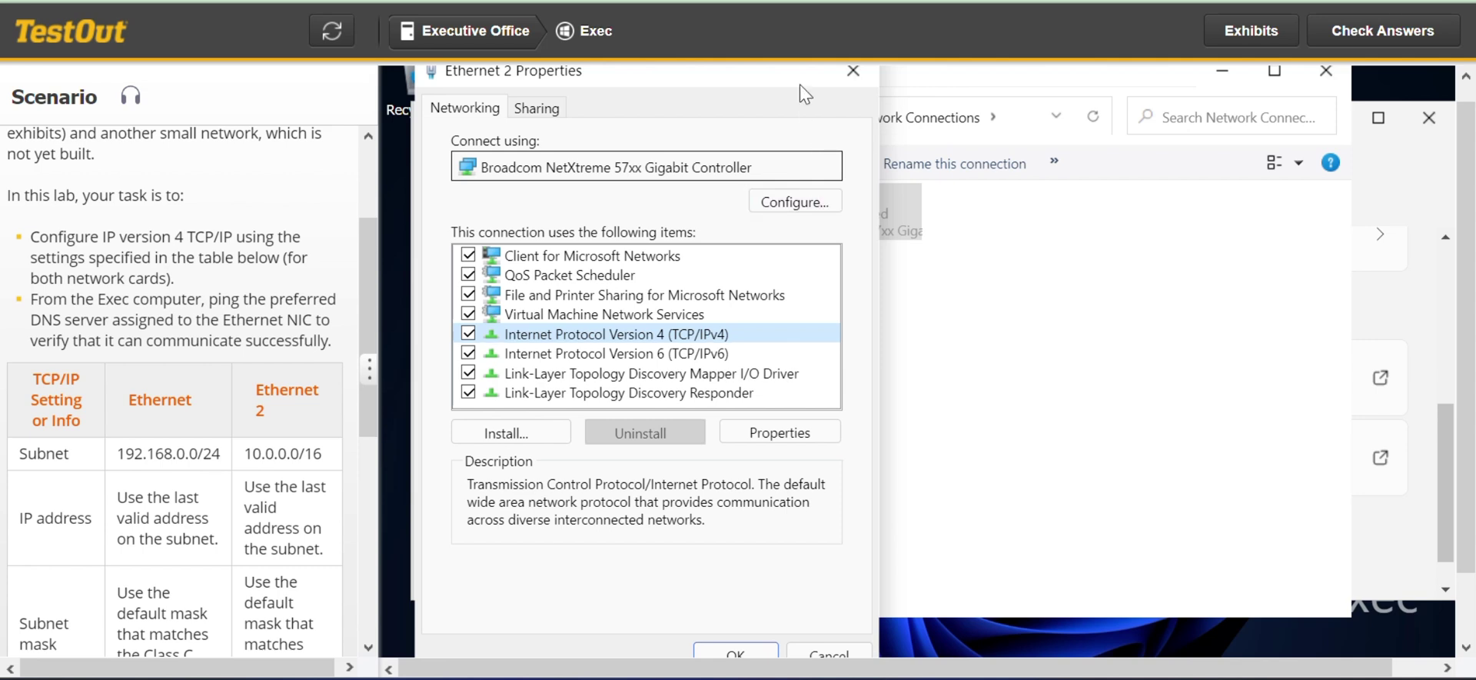
left_click_drag(797, 71, 829, 20)
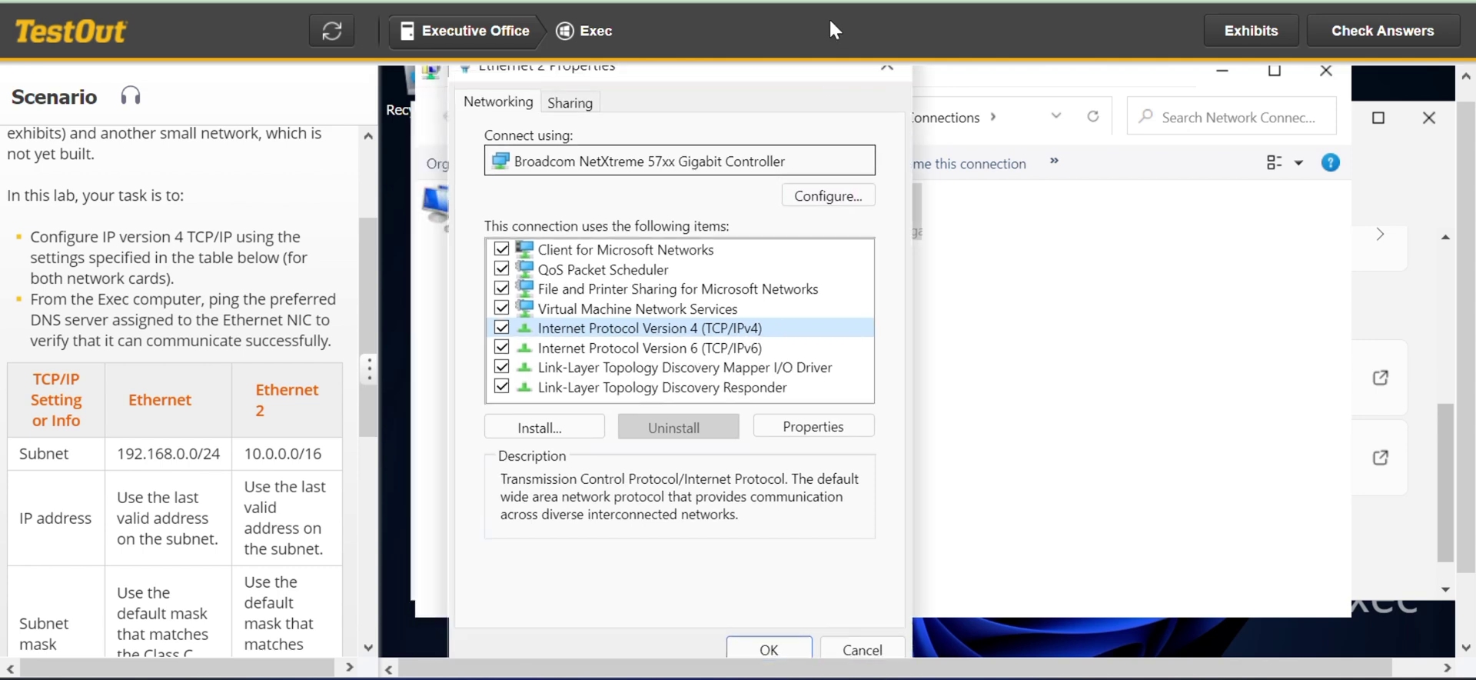
left_click(770, 647)
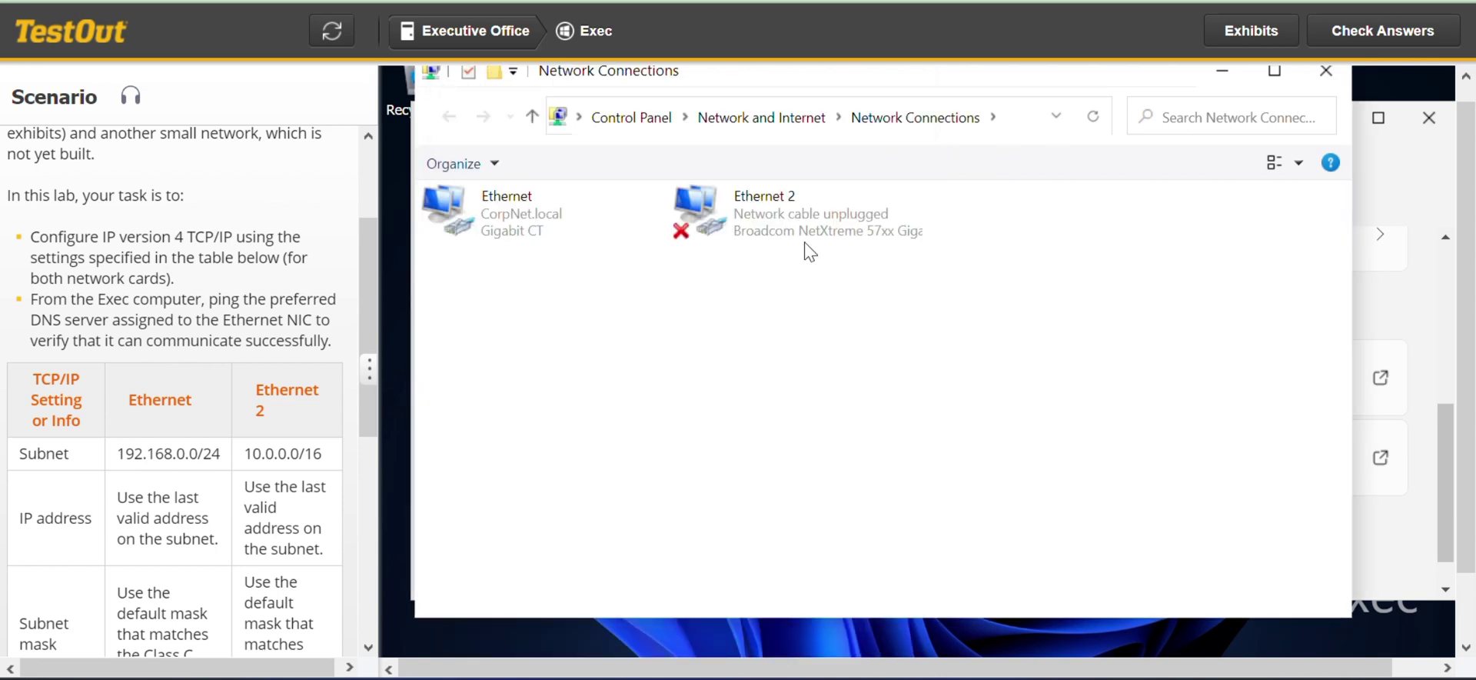
Open the Internet Protocol Version 4 (TCP/IPv4) properties of the Ethernet 2 adapter.
right_click(768, 226)
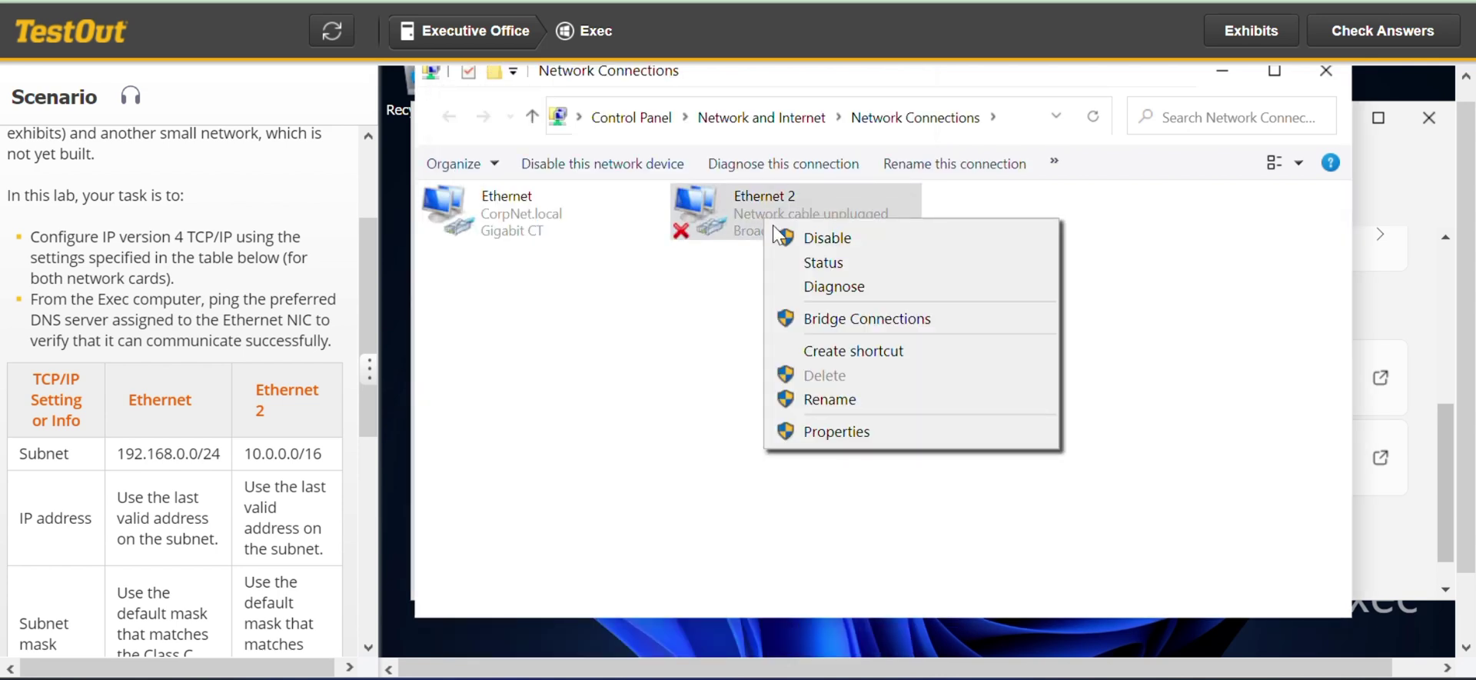
left_click(866, 432)
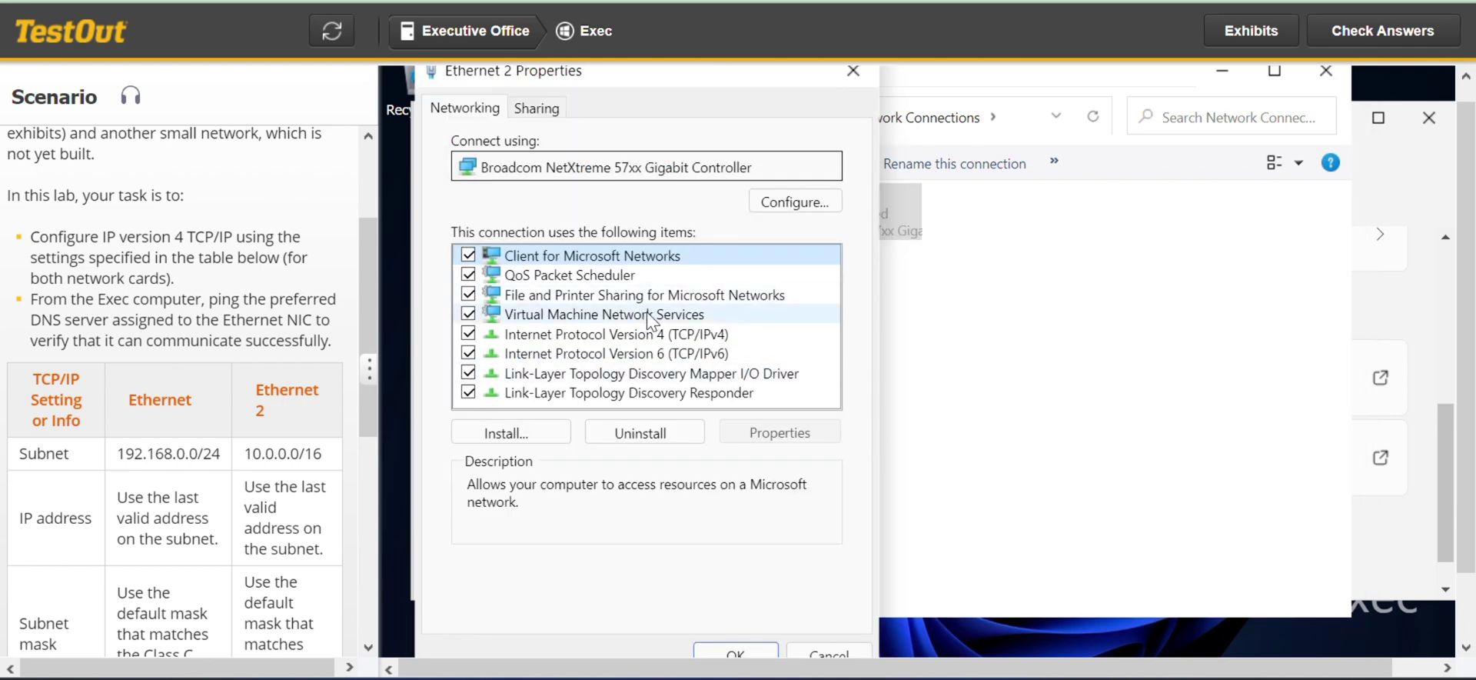
left_click(666, 338)
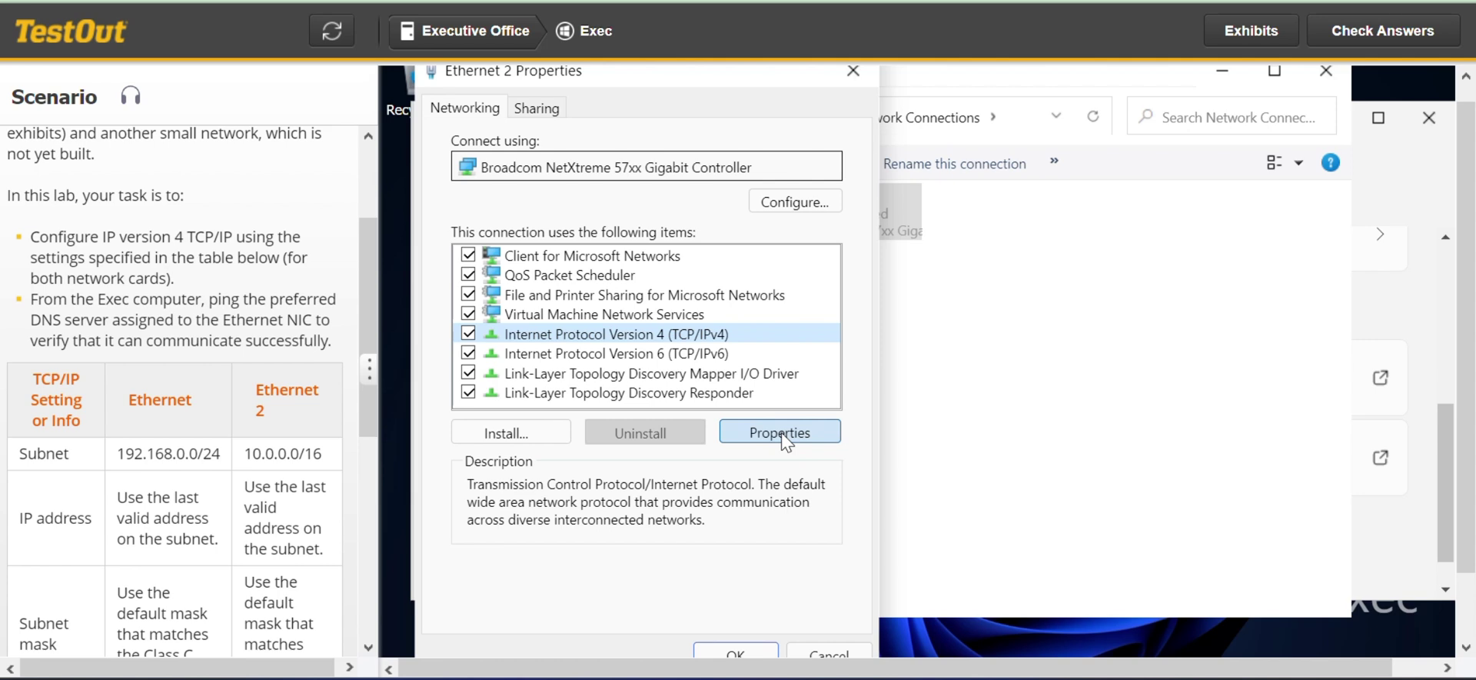
left_click(782, 434)
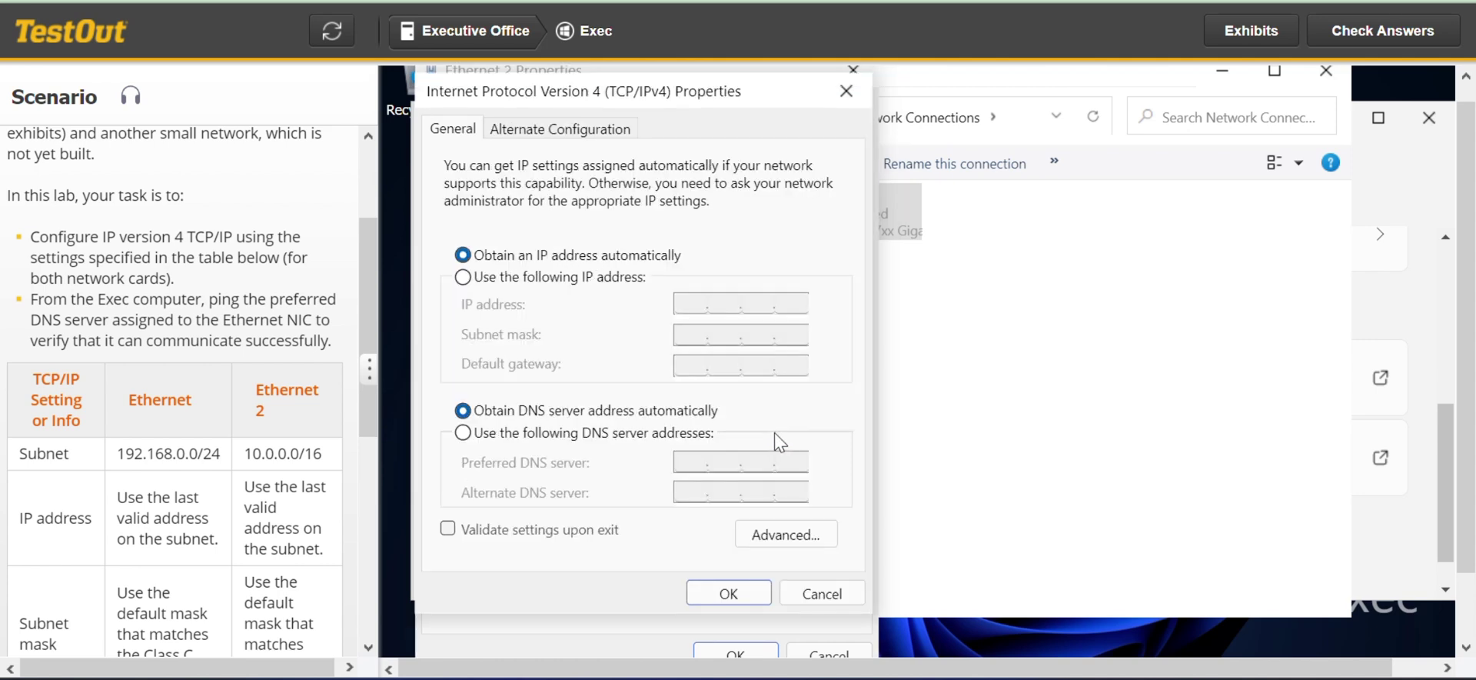
Switch the Ethernet 2 adapter to a manually specified address and set its IP address to 10.0.255.254.
left_click(464, 278)
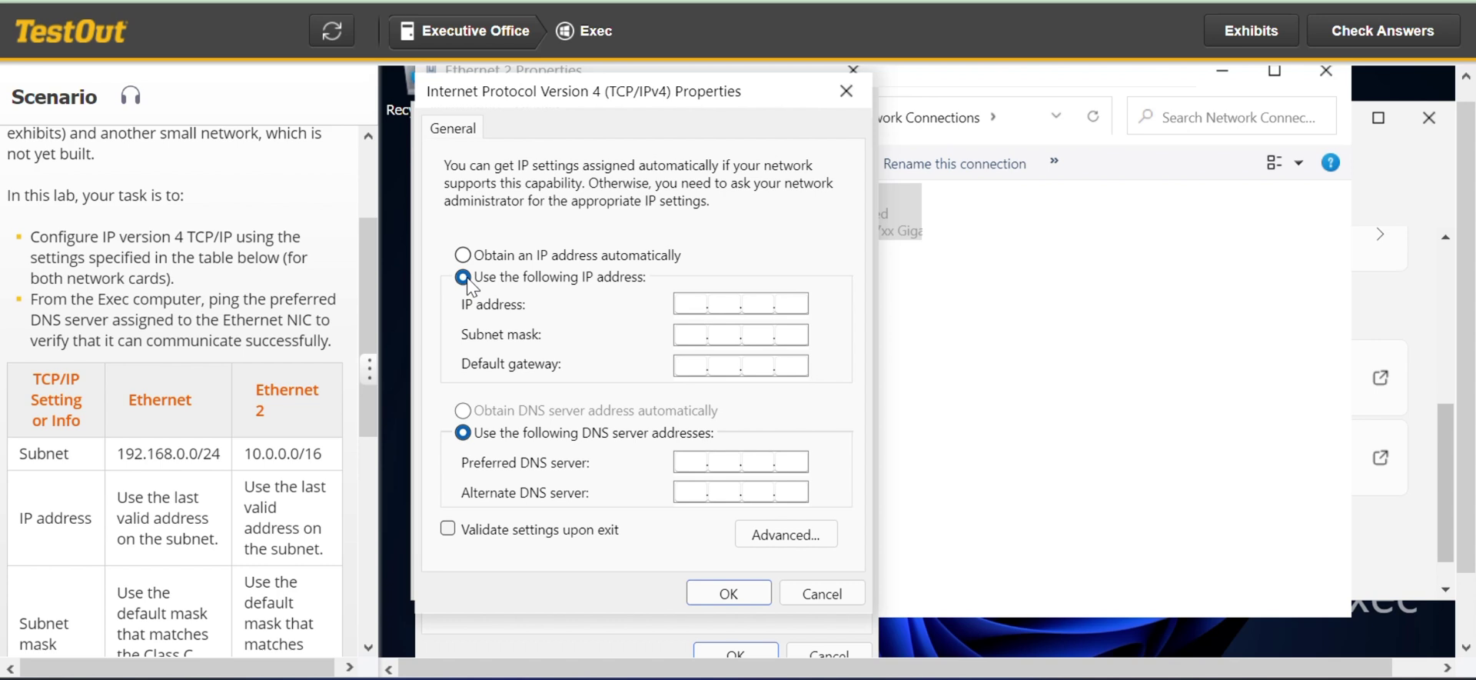
left_click(694, 303)
left_click(726, 300)
type("0.0..")
left_click(758, 305)
type("255.")
type("254")
Set the Ethernet 2 adapter's subnet mask to 255.255.0.0, save the IPv4 settings and close the adapter's properties.
left_click(685, 333)
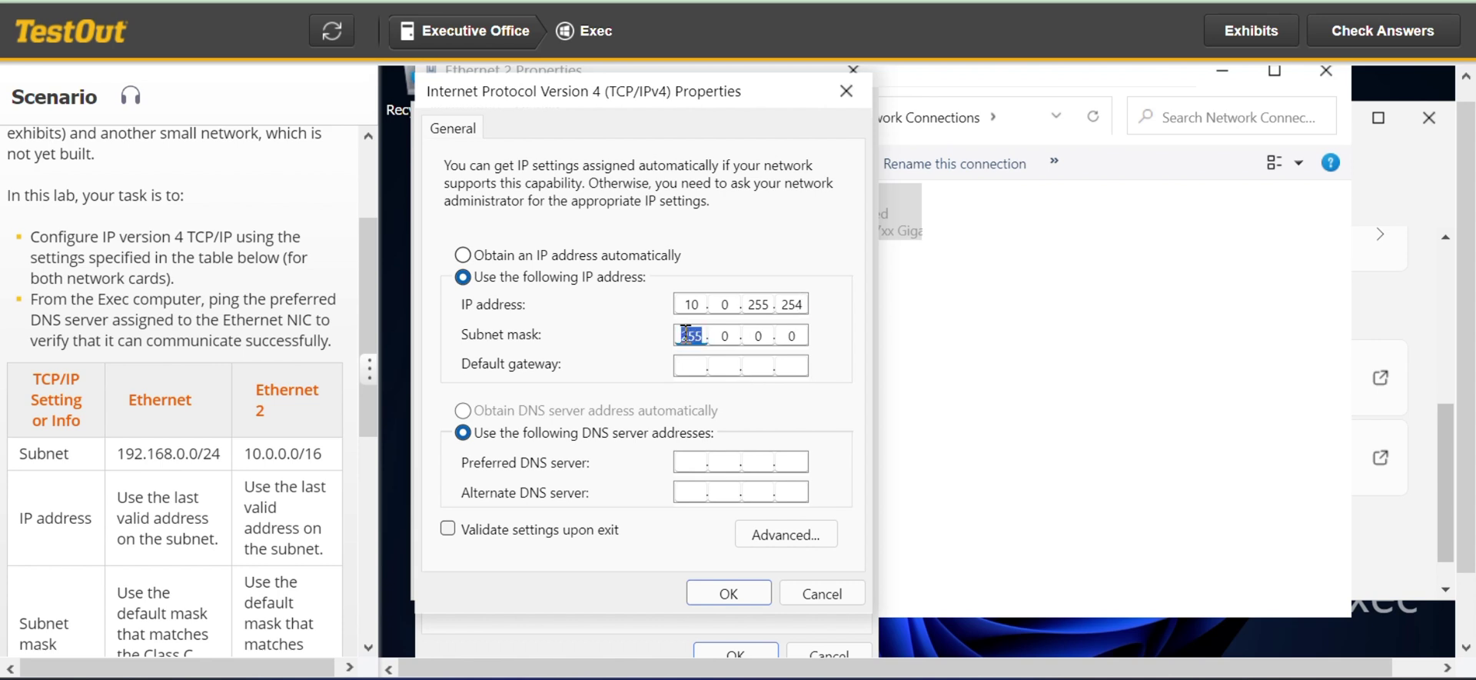
left_click(725, 336)
type("255.")
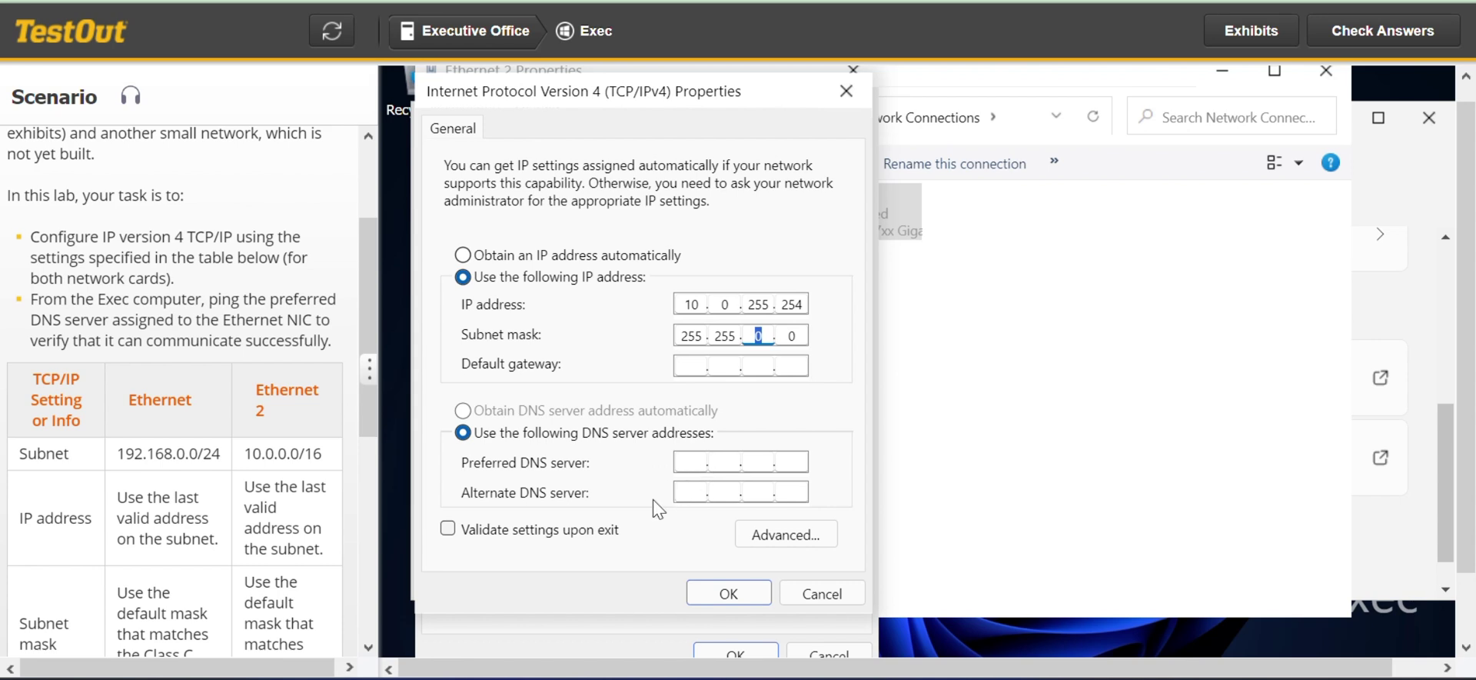
left_click_drag(373, 304, 380, 440)
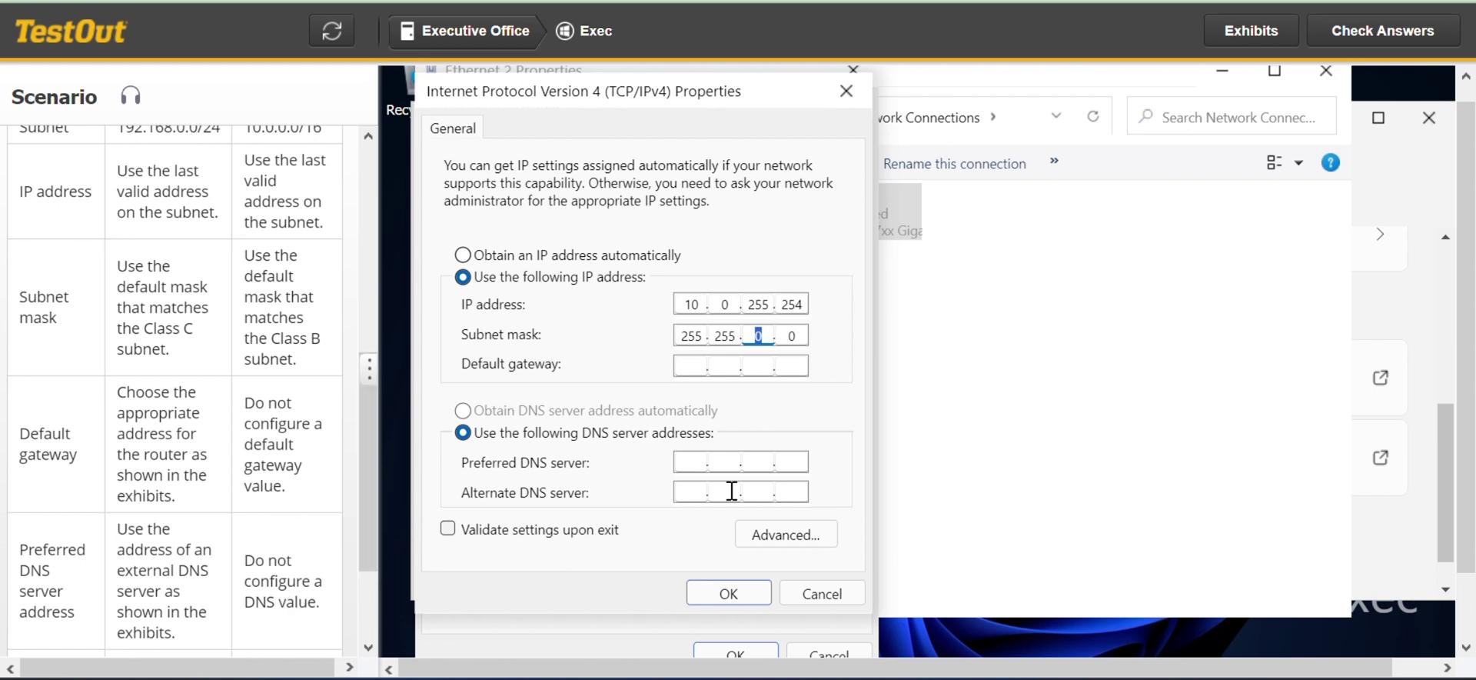
left_click(759, 589)
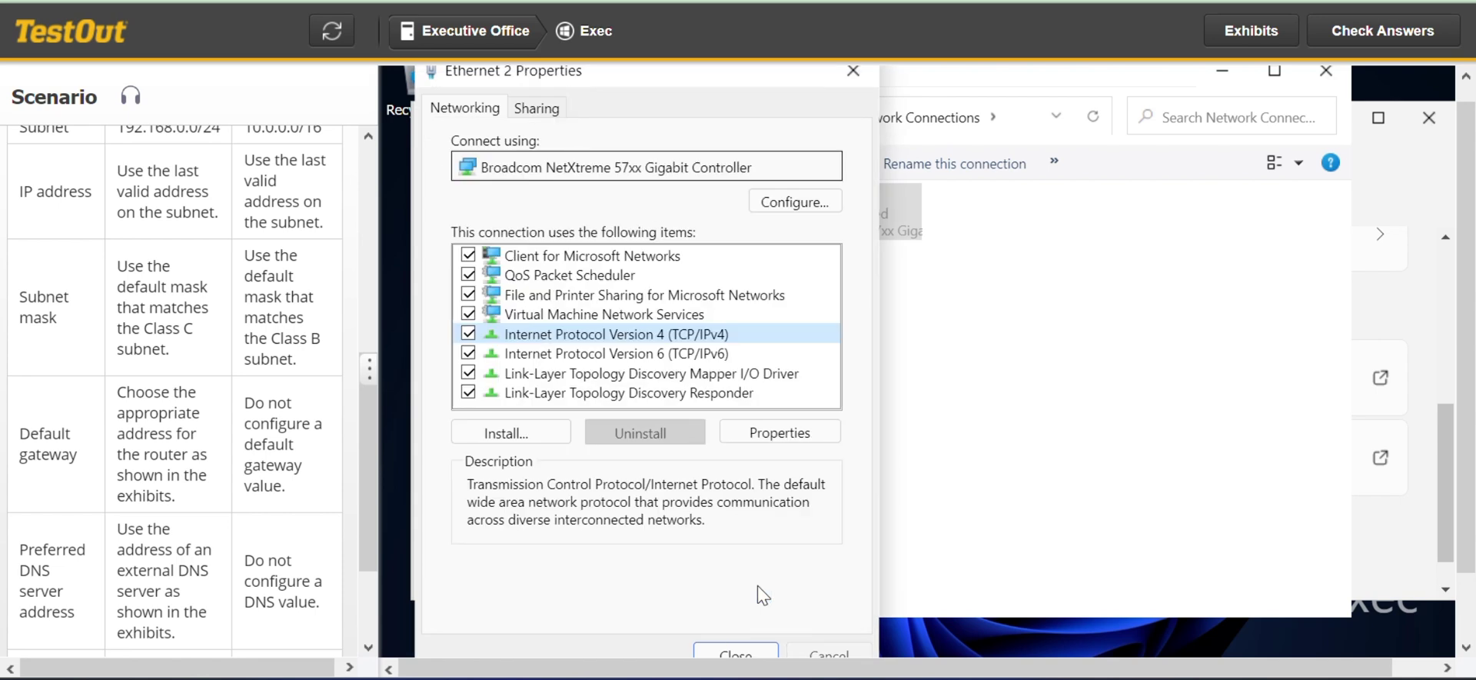
left_click(754, 649)
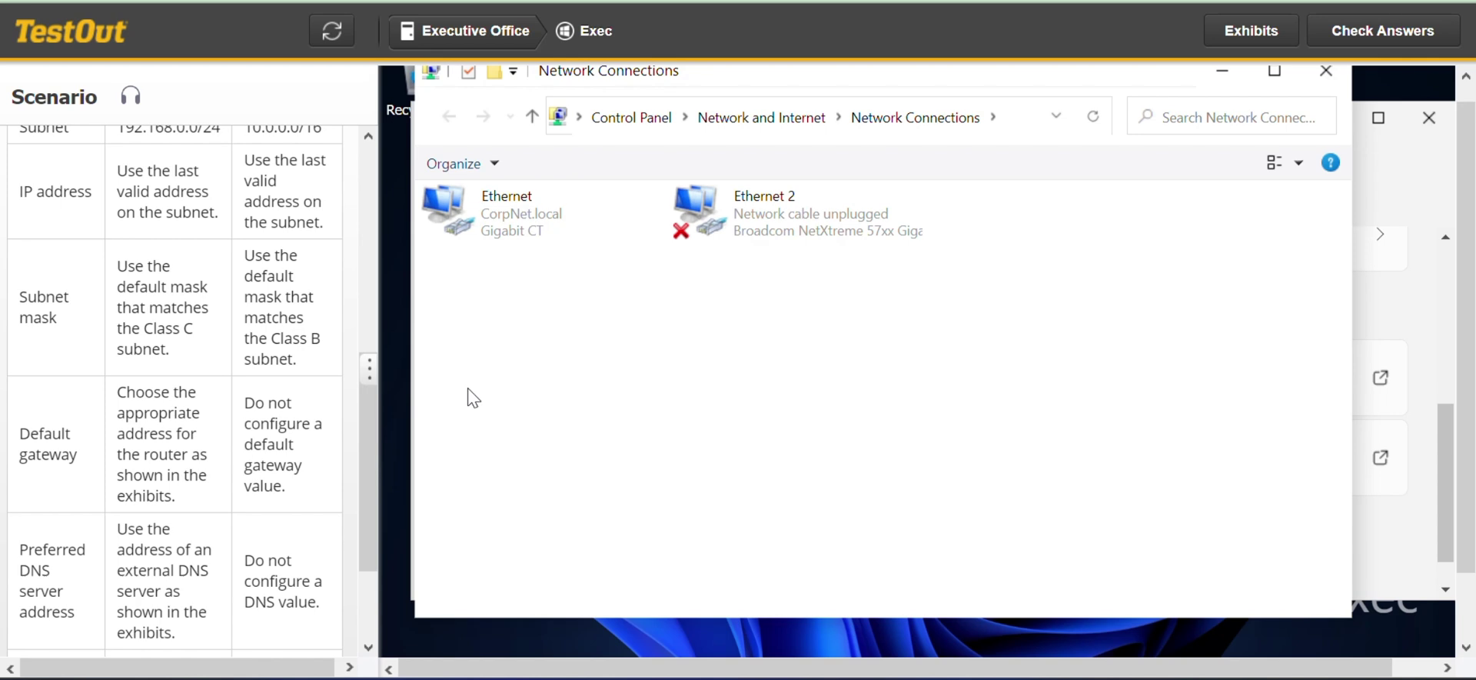
Close the Settings and Network Connections windows on the Exec computer.
left_click_drag(371, 469, 374, 297)
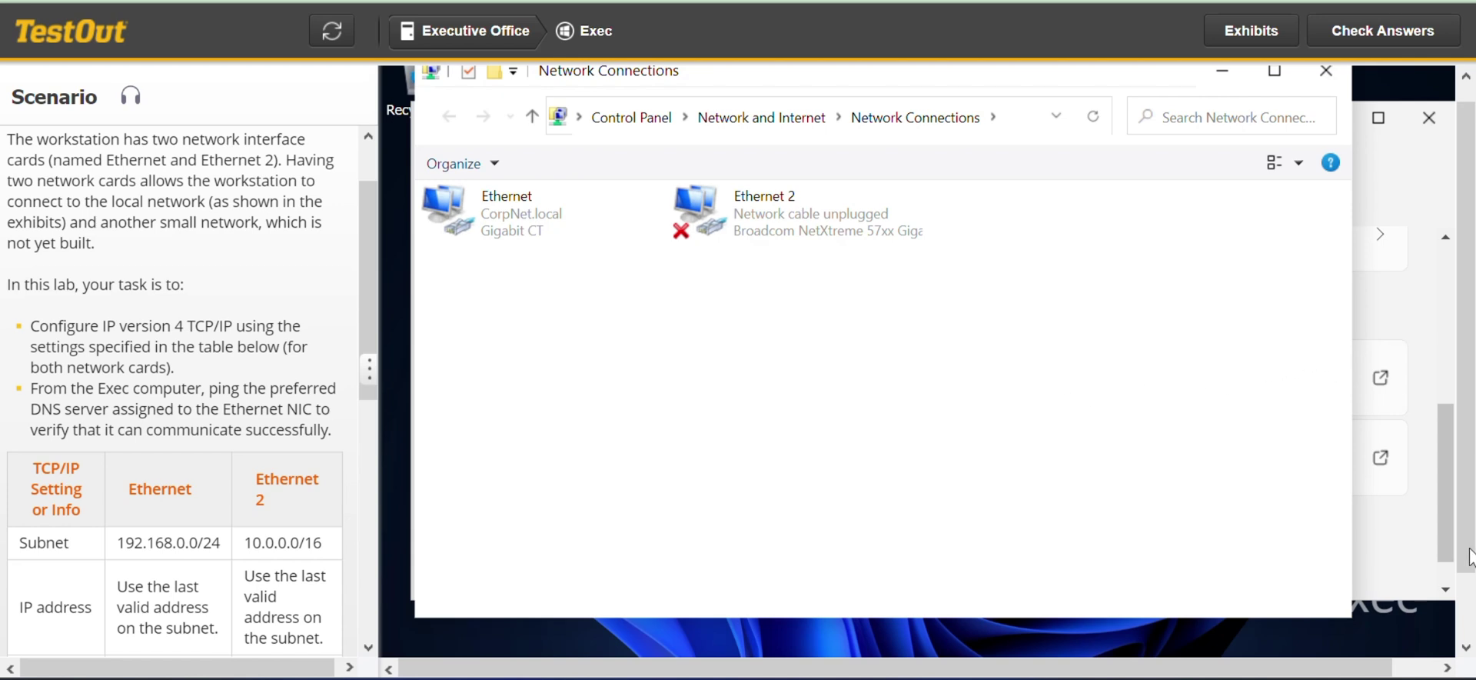
left_click_drag(1446, 497, 1446, 432)
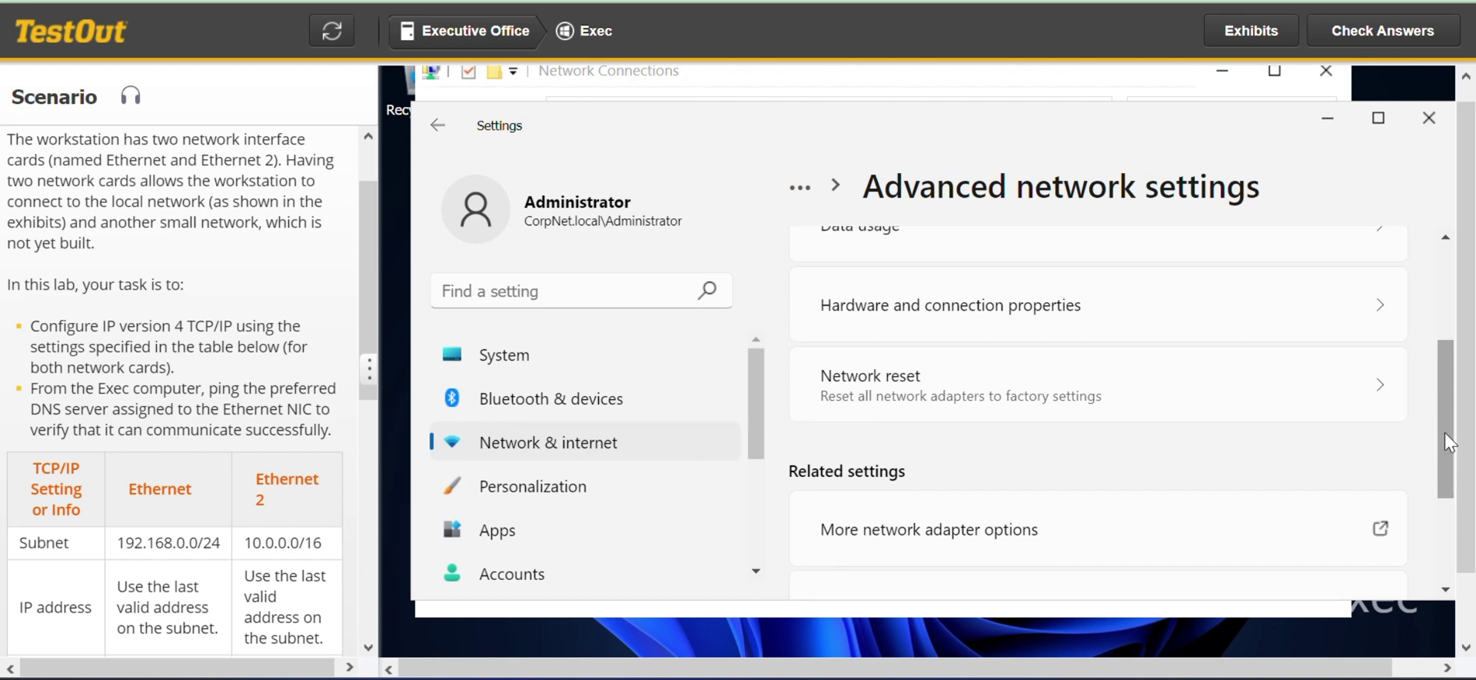
scroll(1448, 326, "up", 1)
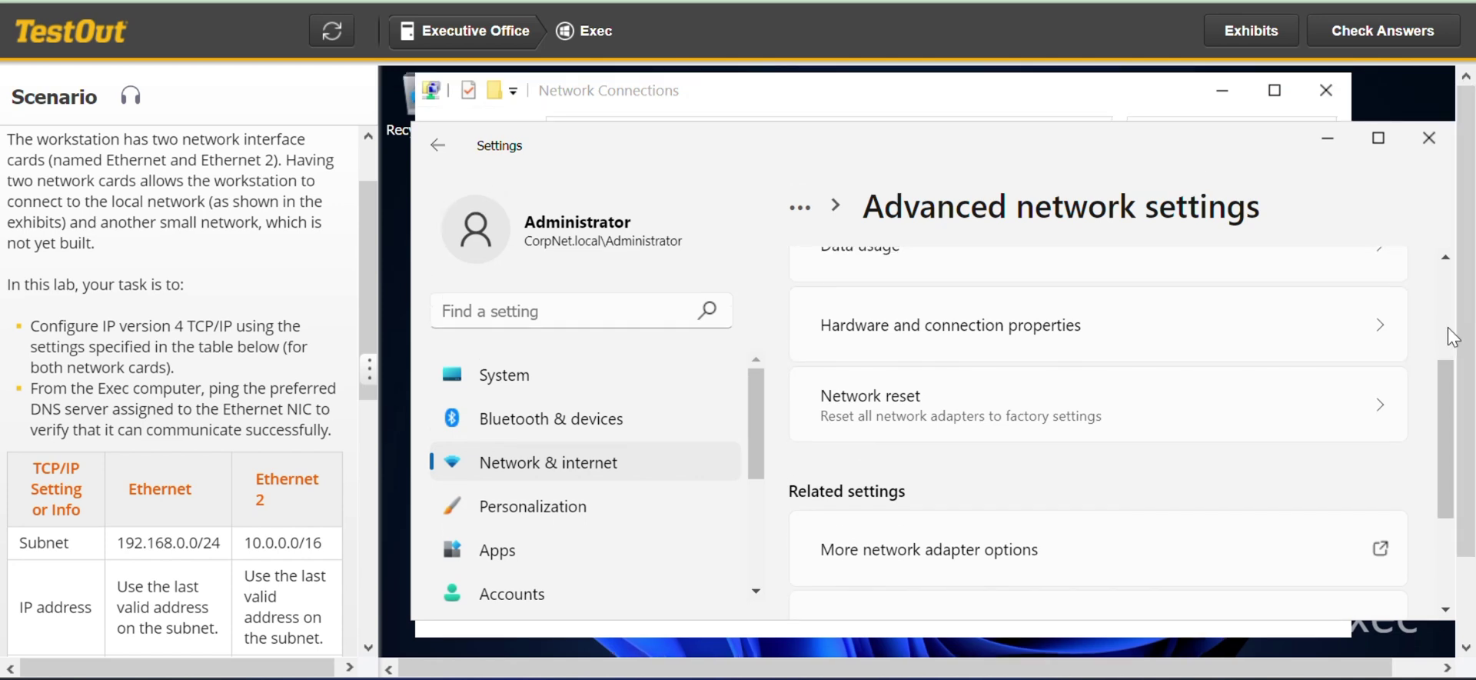
left_click(1431, 140)
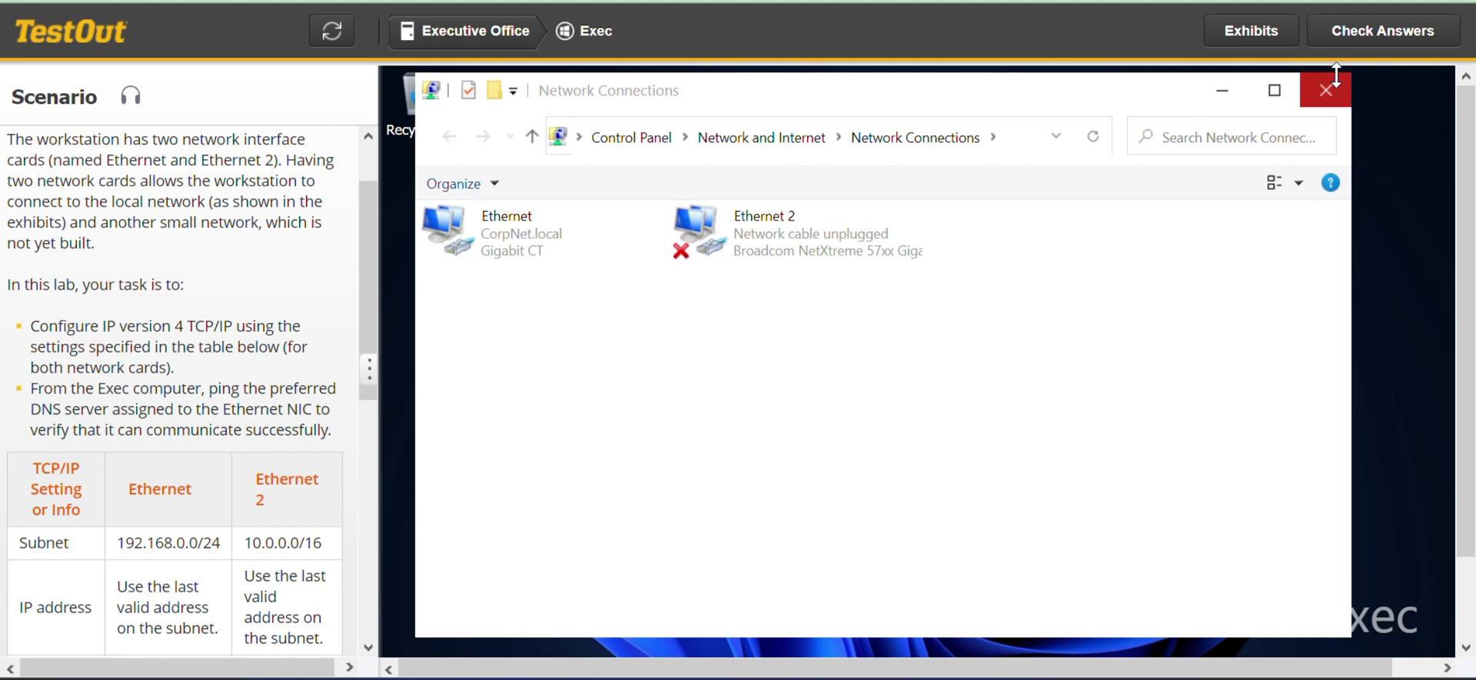
left_click(1339, 94)
left_click_drag(1469, 268, 1452, 411)
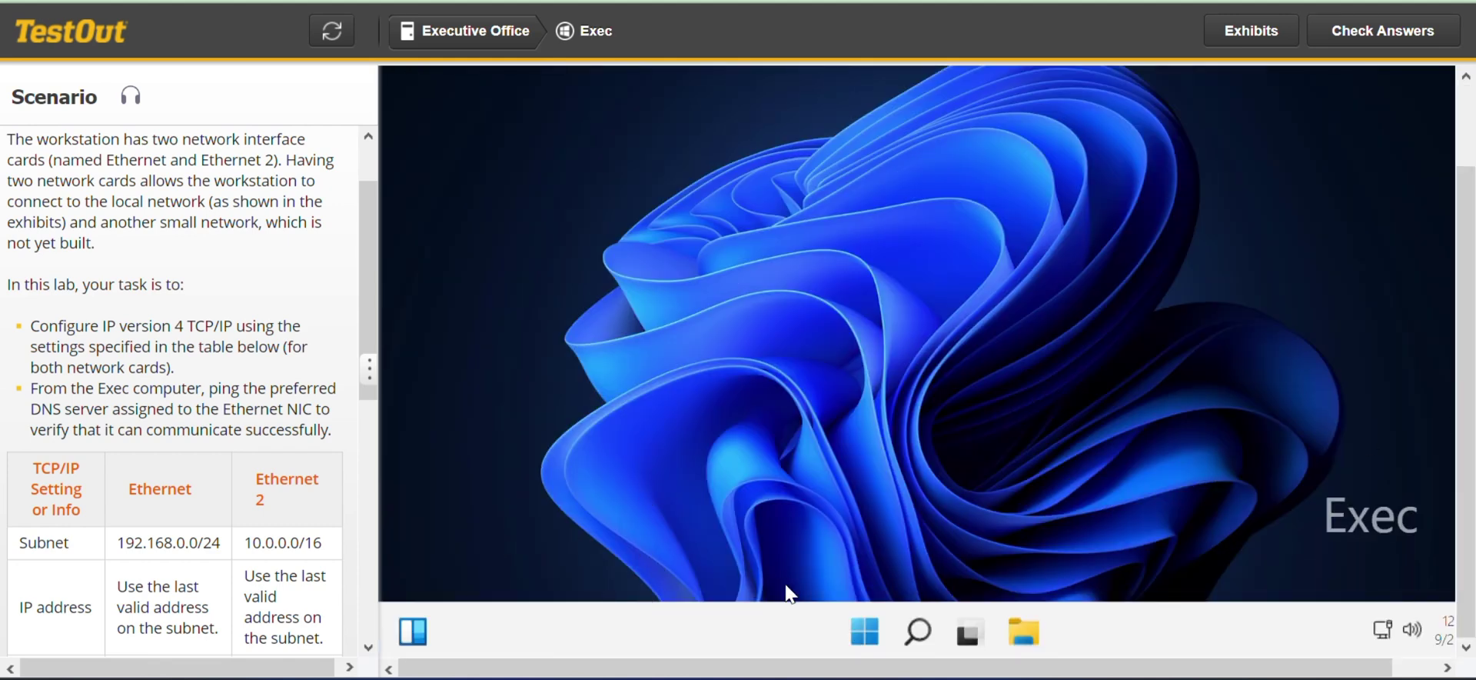
left_click(865, 632)
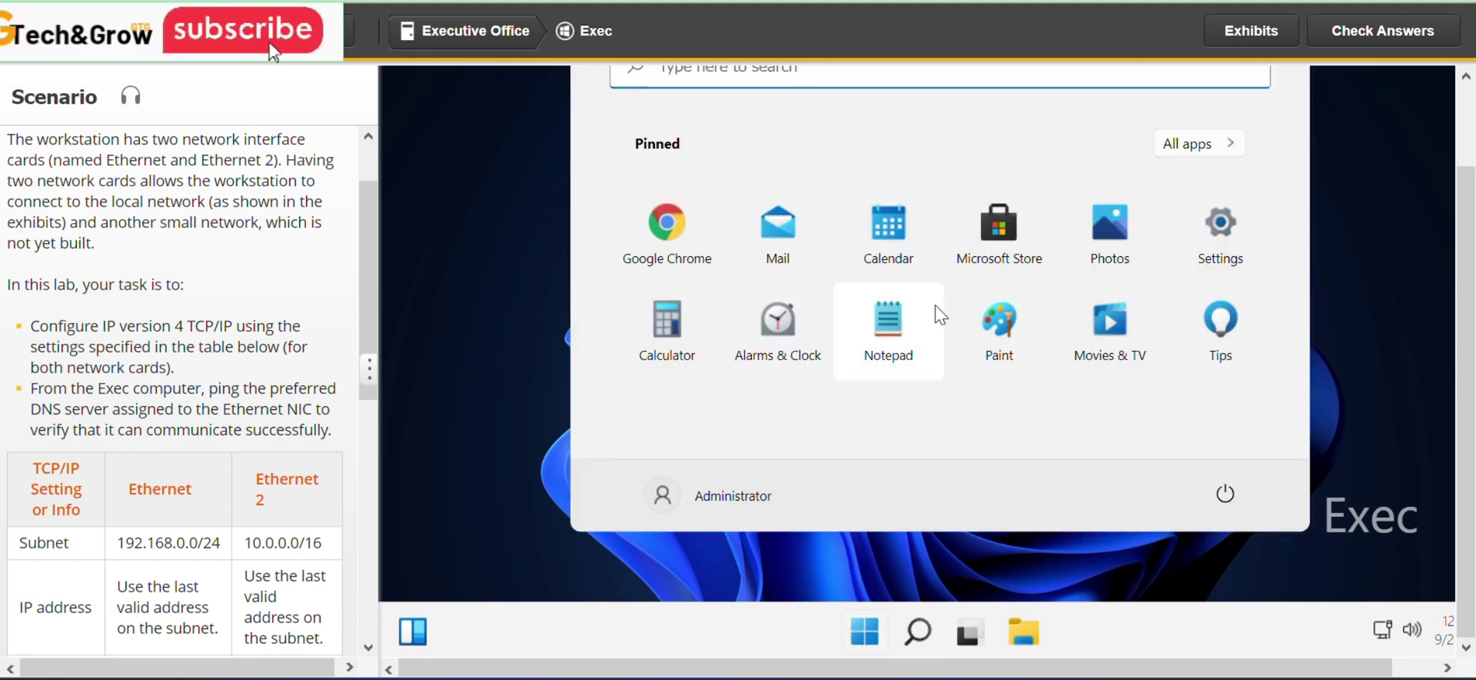
left_click(1463, 383)
left_click_drag(1463, 382, 1470, 435)
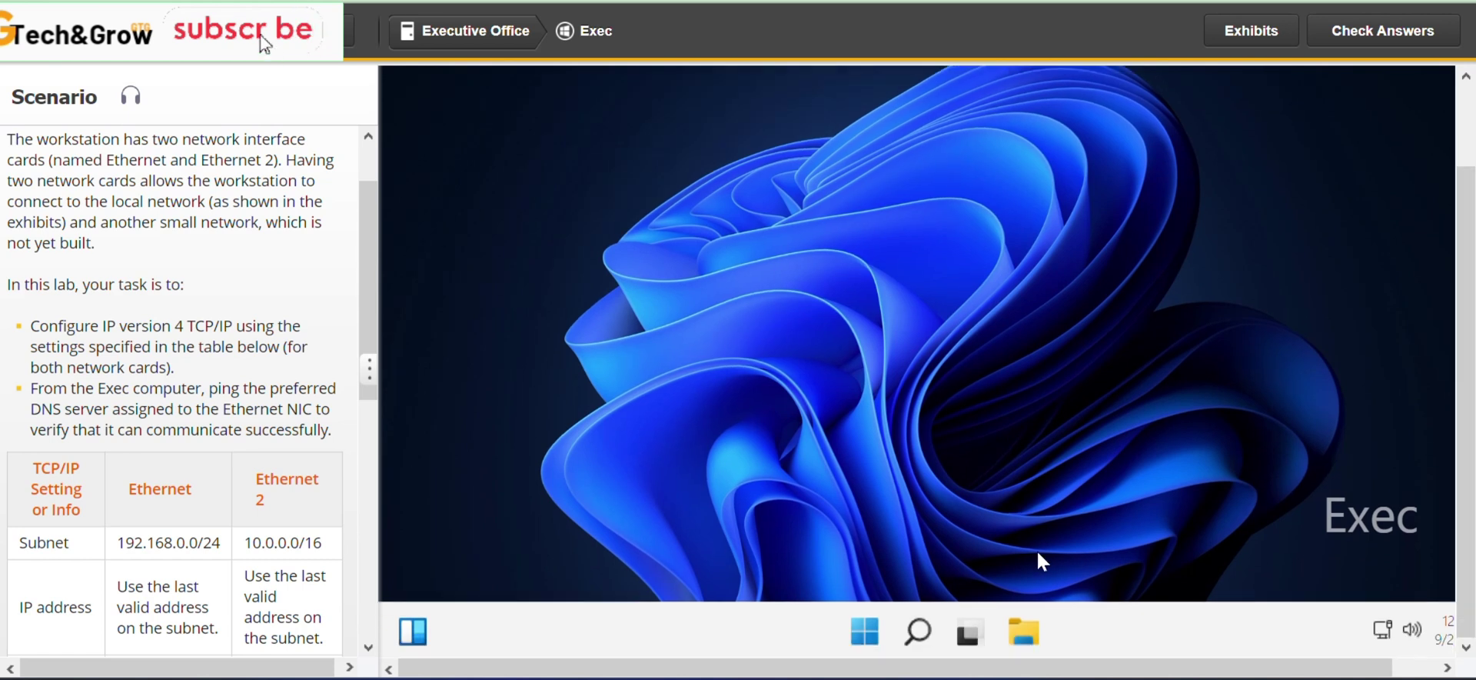
Open a terminal with administrator rights on the Exec computer.
right_click(875, 643)
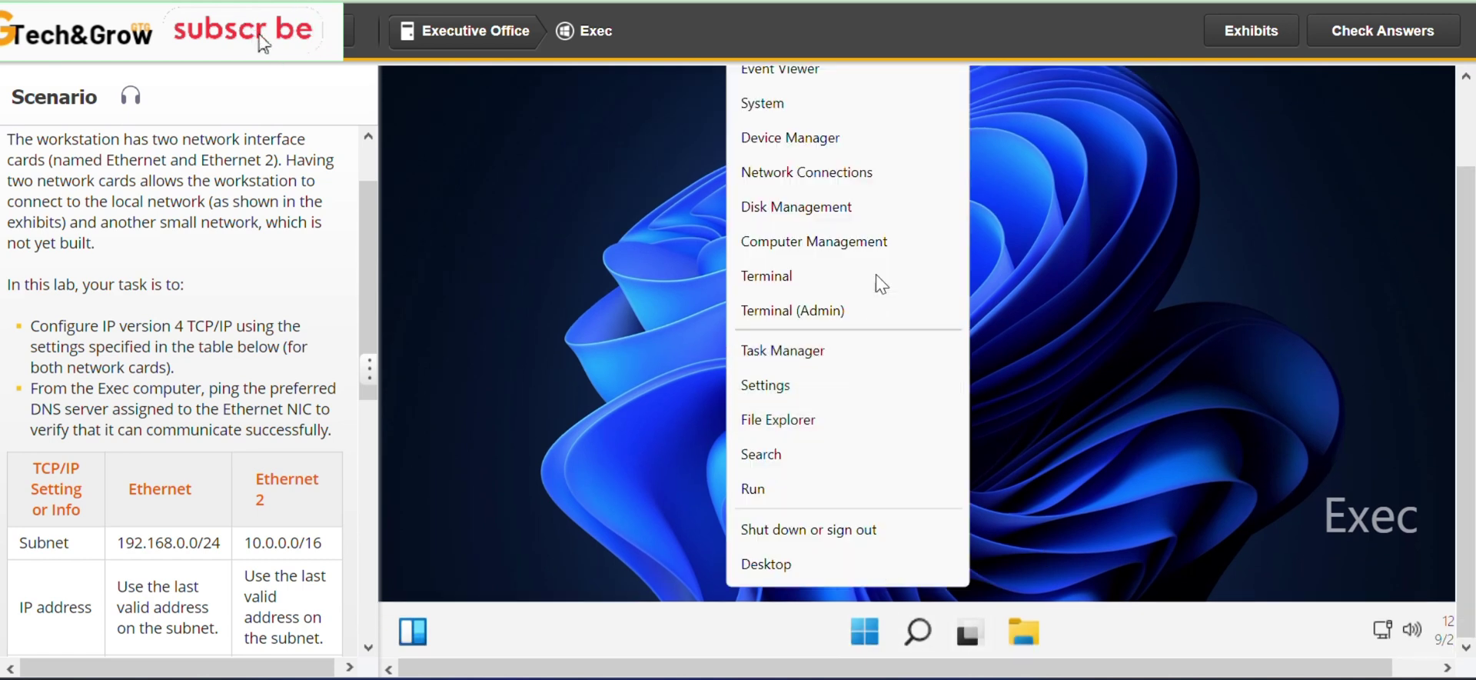
left_click(865, 315)
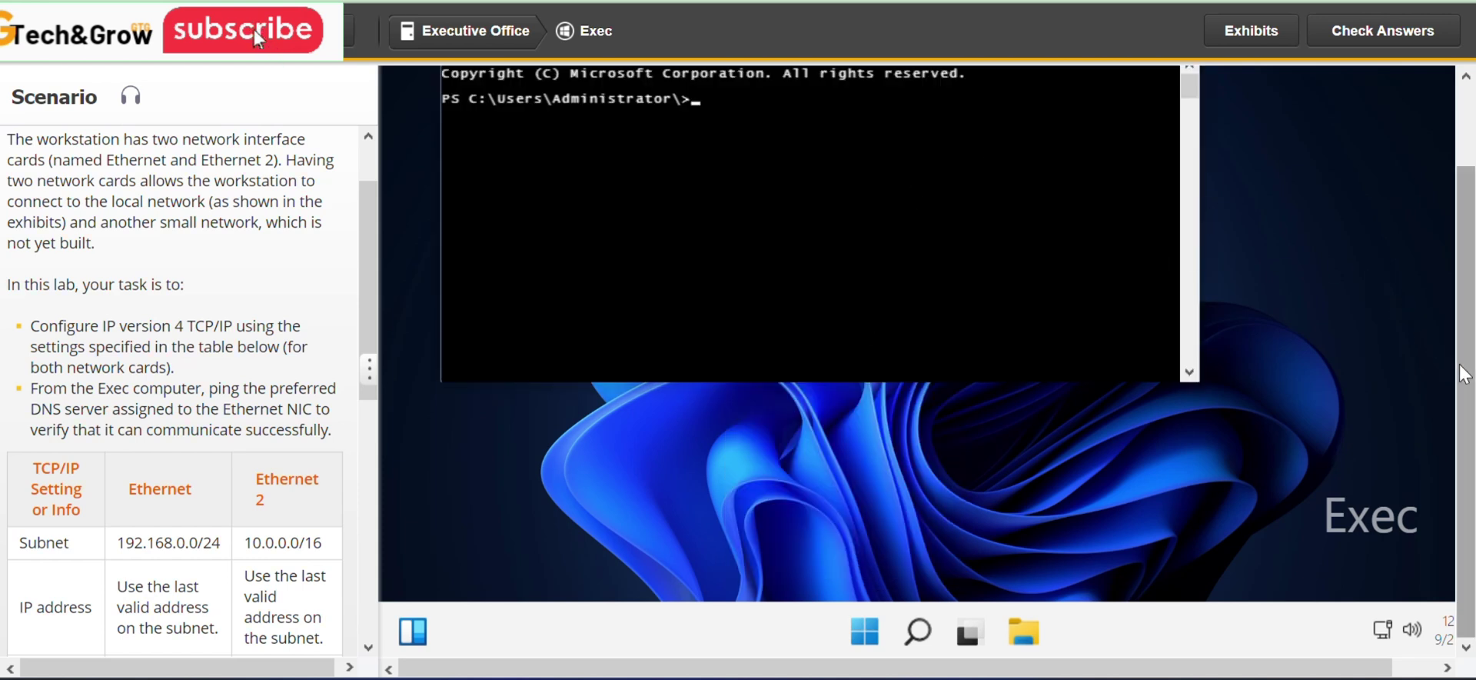
scroll(1444, 268, "up", 2)
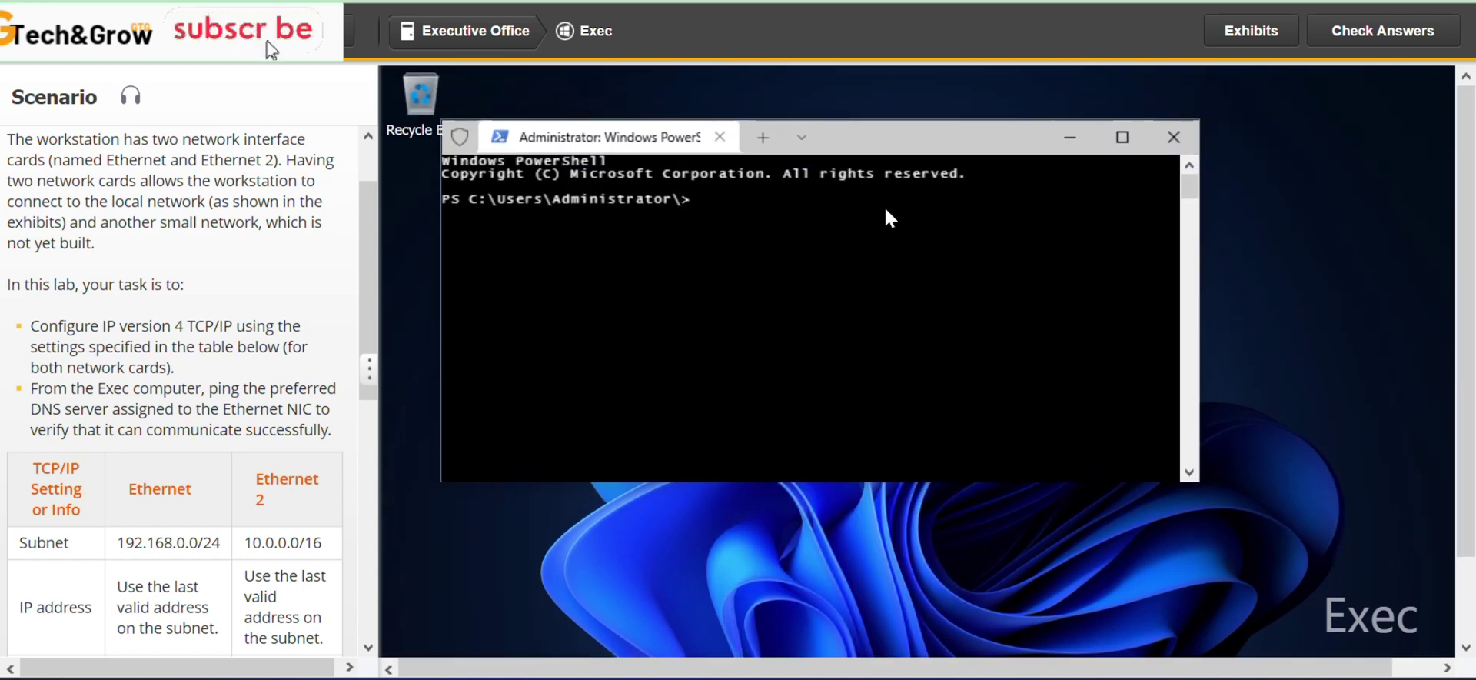
Start a ping command in the terminal and look up the external DNS server addresses in the network exhibit.
type("ping")
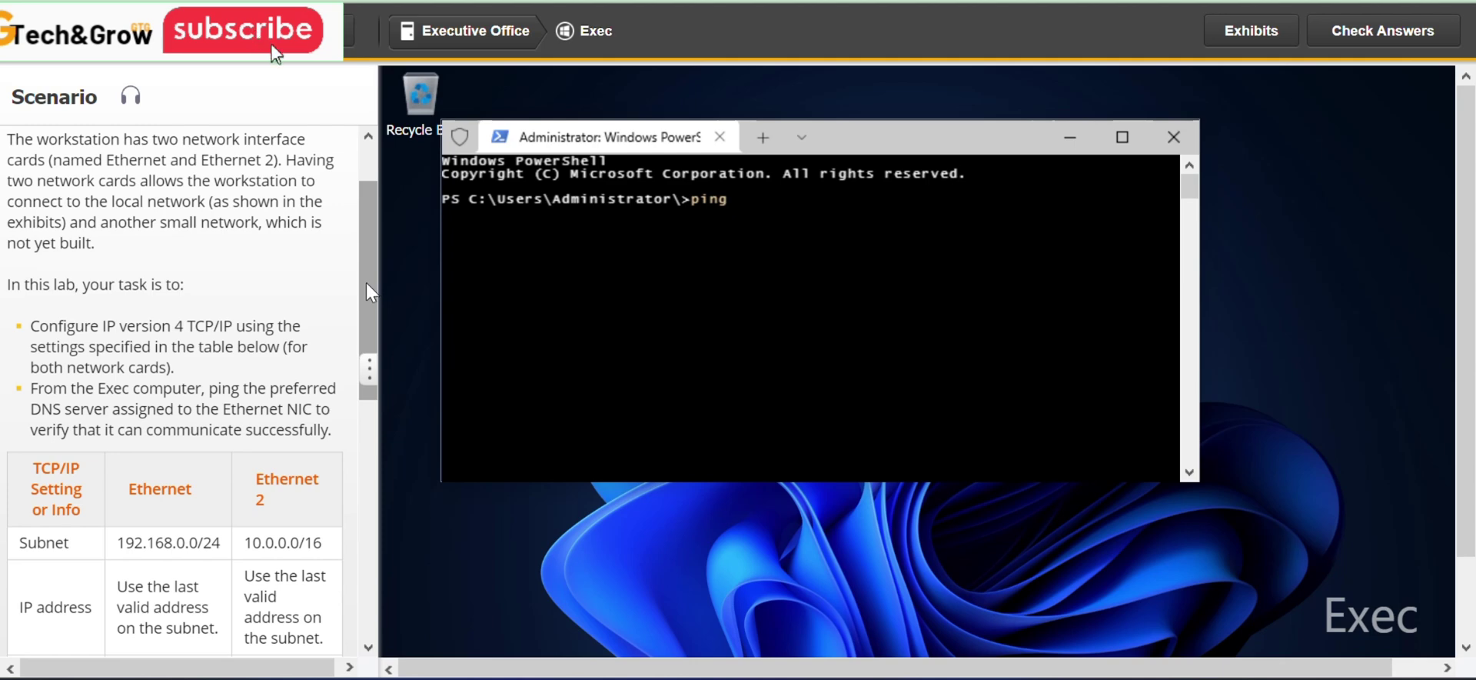
left_click_drag(363, 247, 363, 359)
left_click(1273, 31)
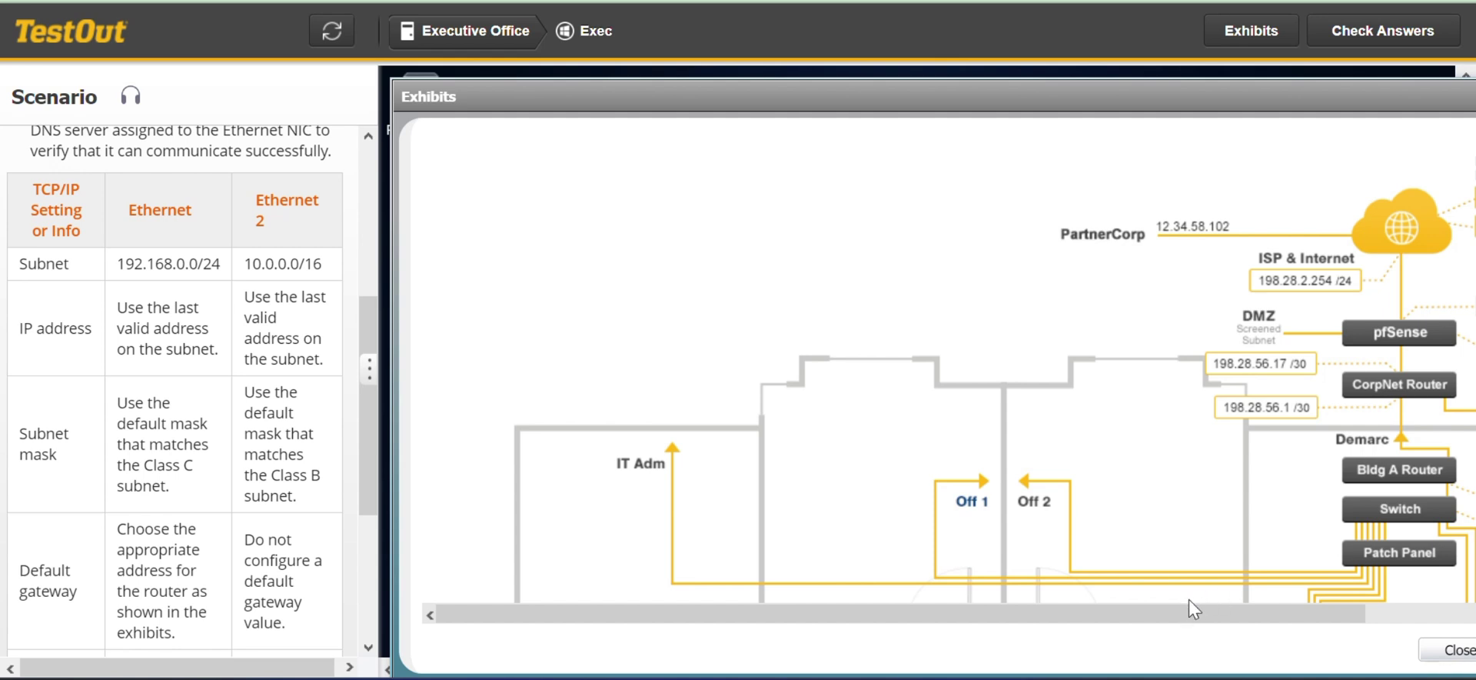
left_click_drag(1286, 98, 1118, 72)
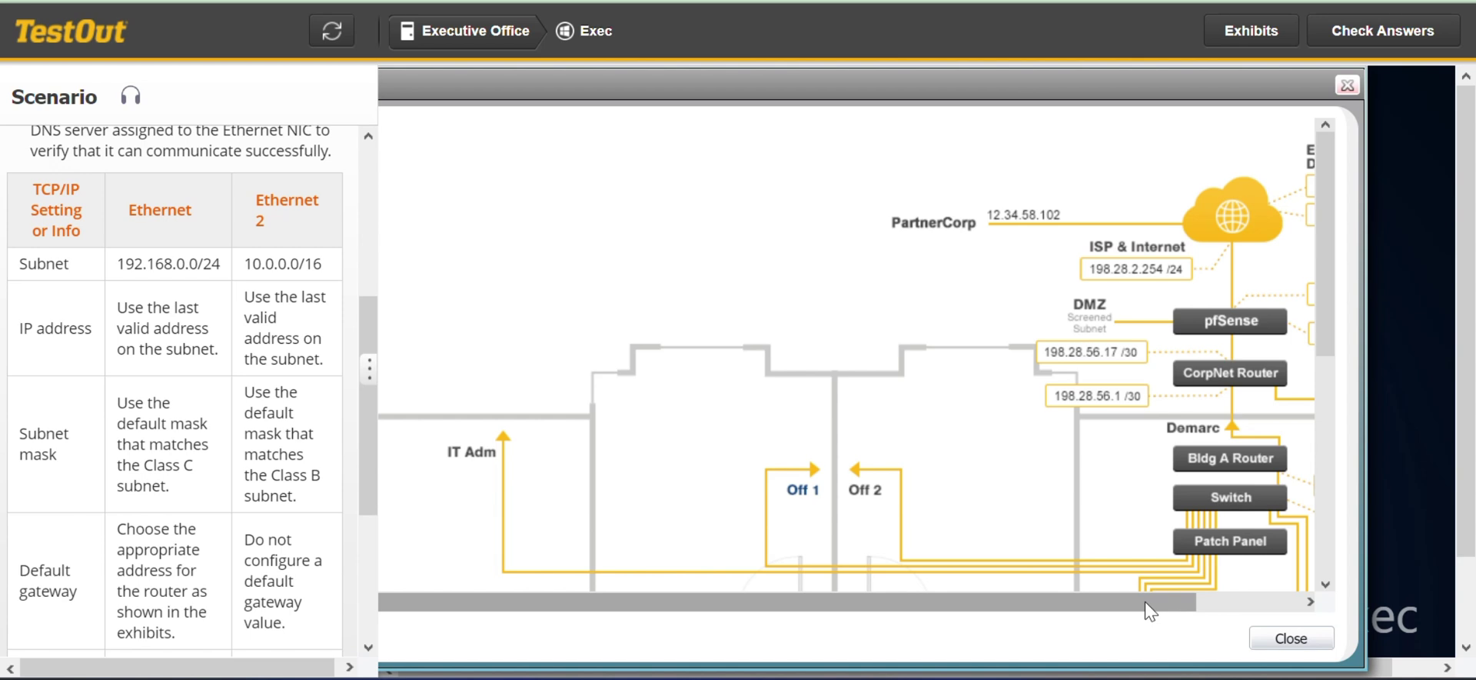
left_click_drag(1150, 612, 1250, 600)
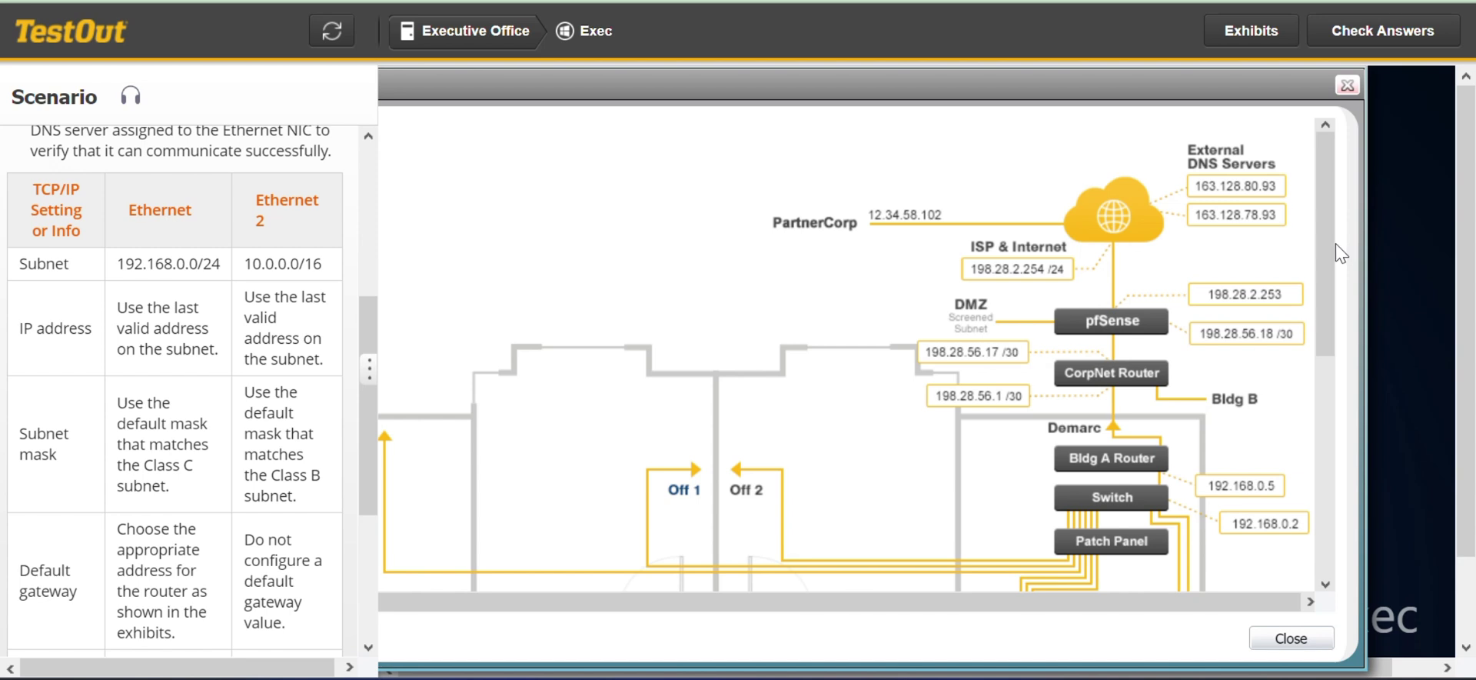
left_click_drag(1325, 257, 1325, 459)
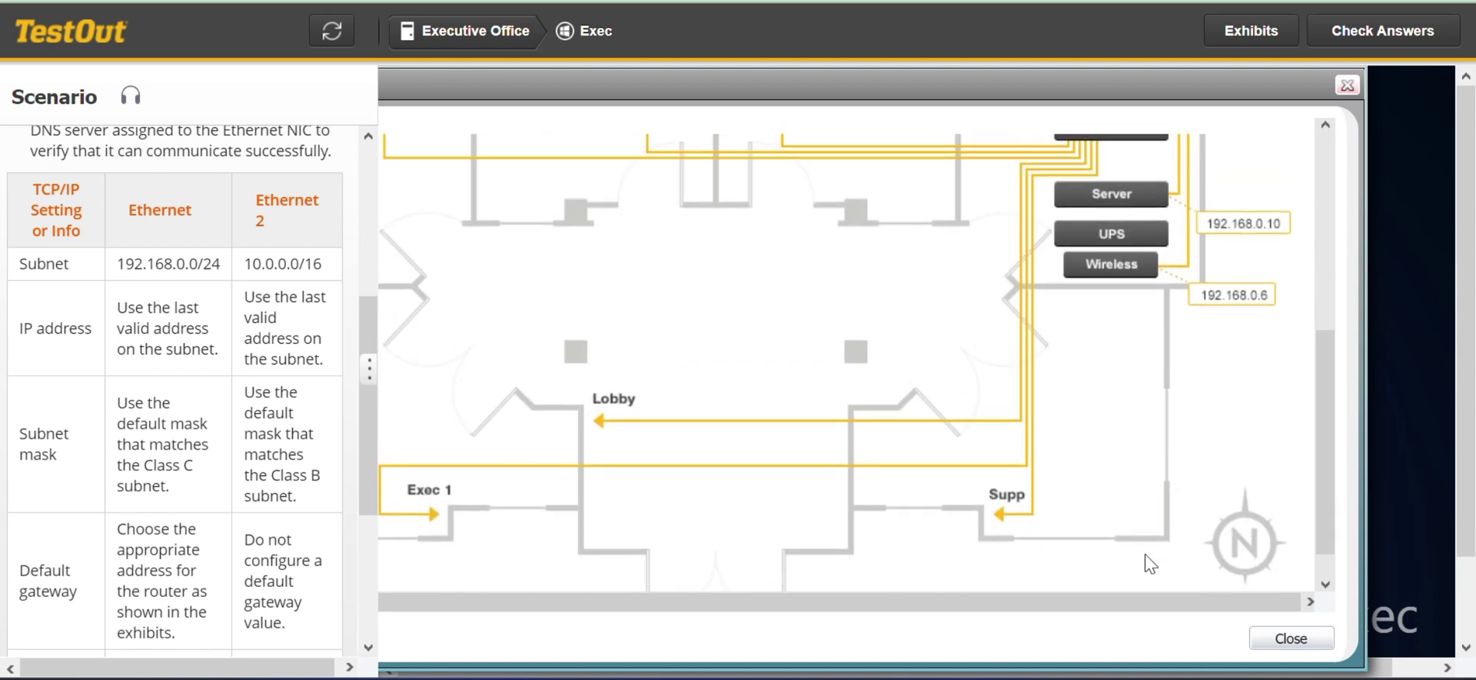
left_click_drag(1137, 606, 999, 609)
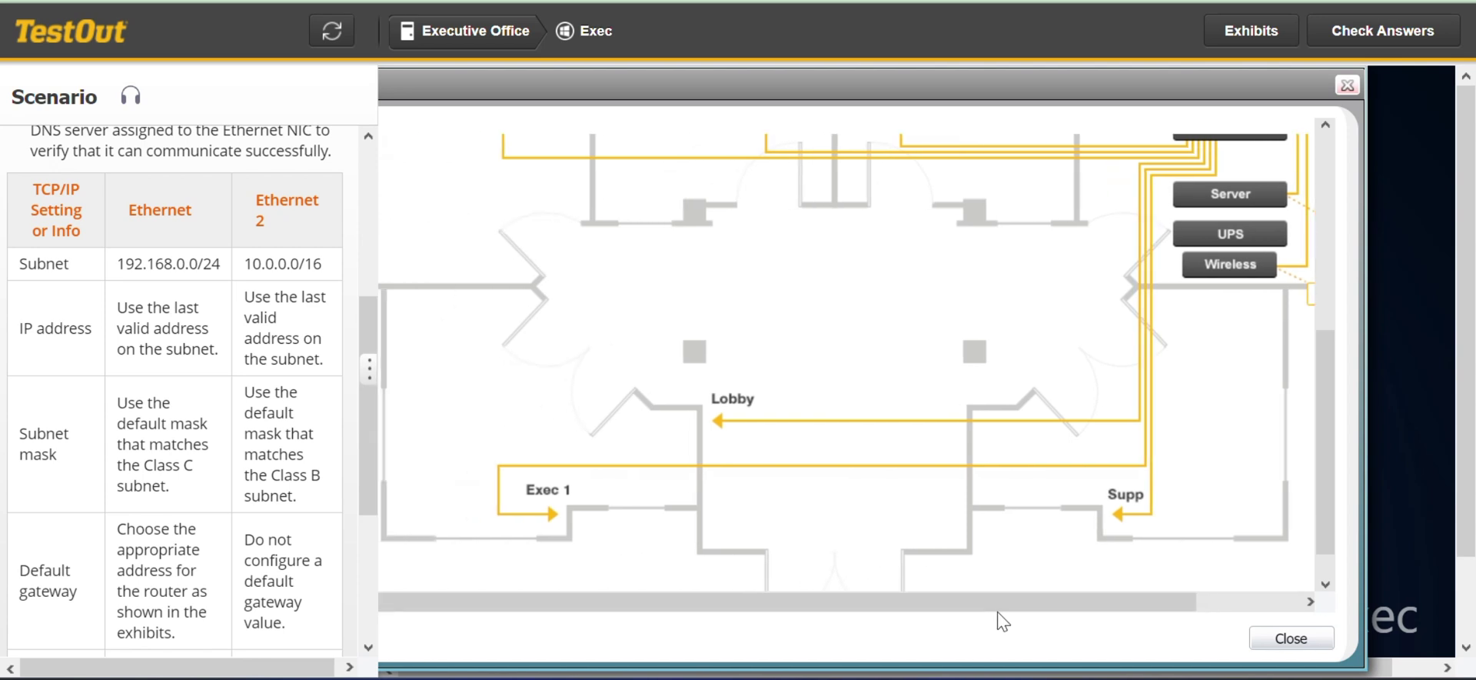
left_click(1301, 636)
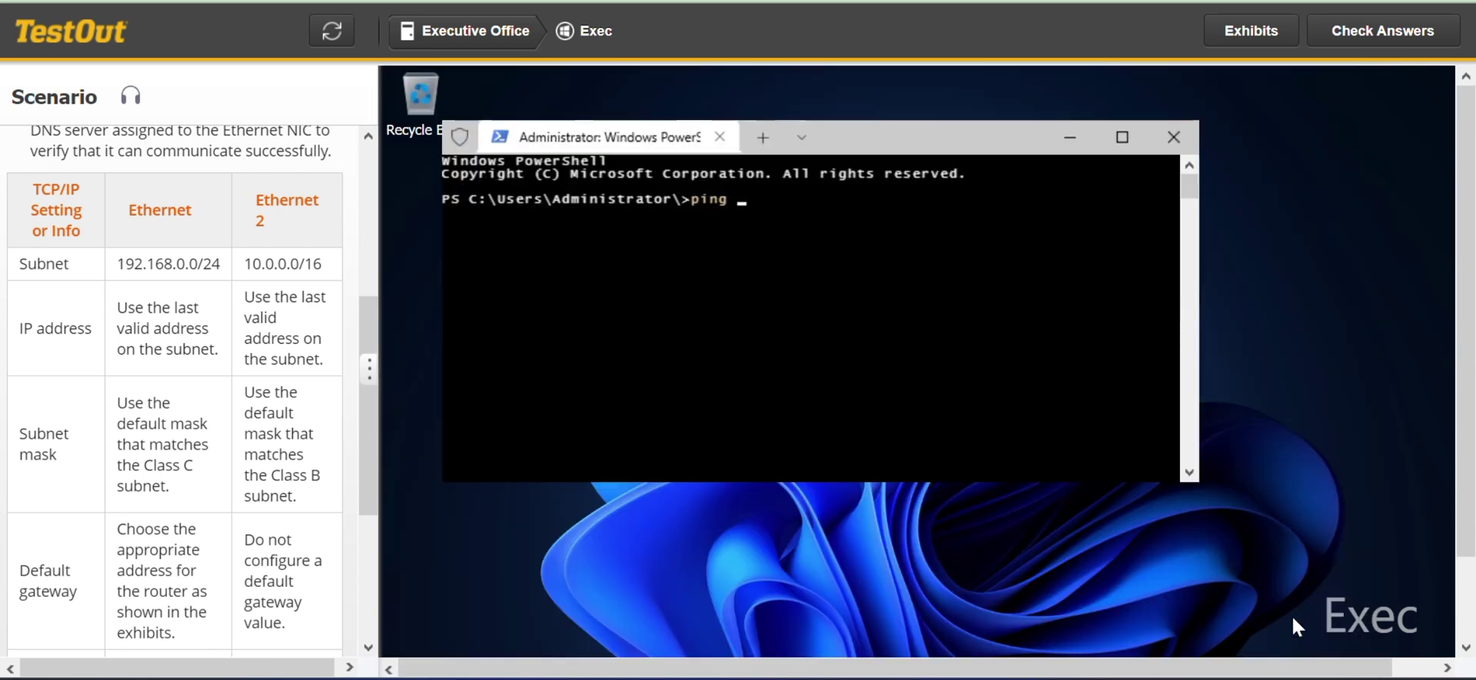
Check the lab report for the status of the required actions and return to the lab to keep working.
left_click(1382, 52)
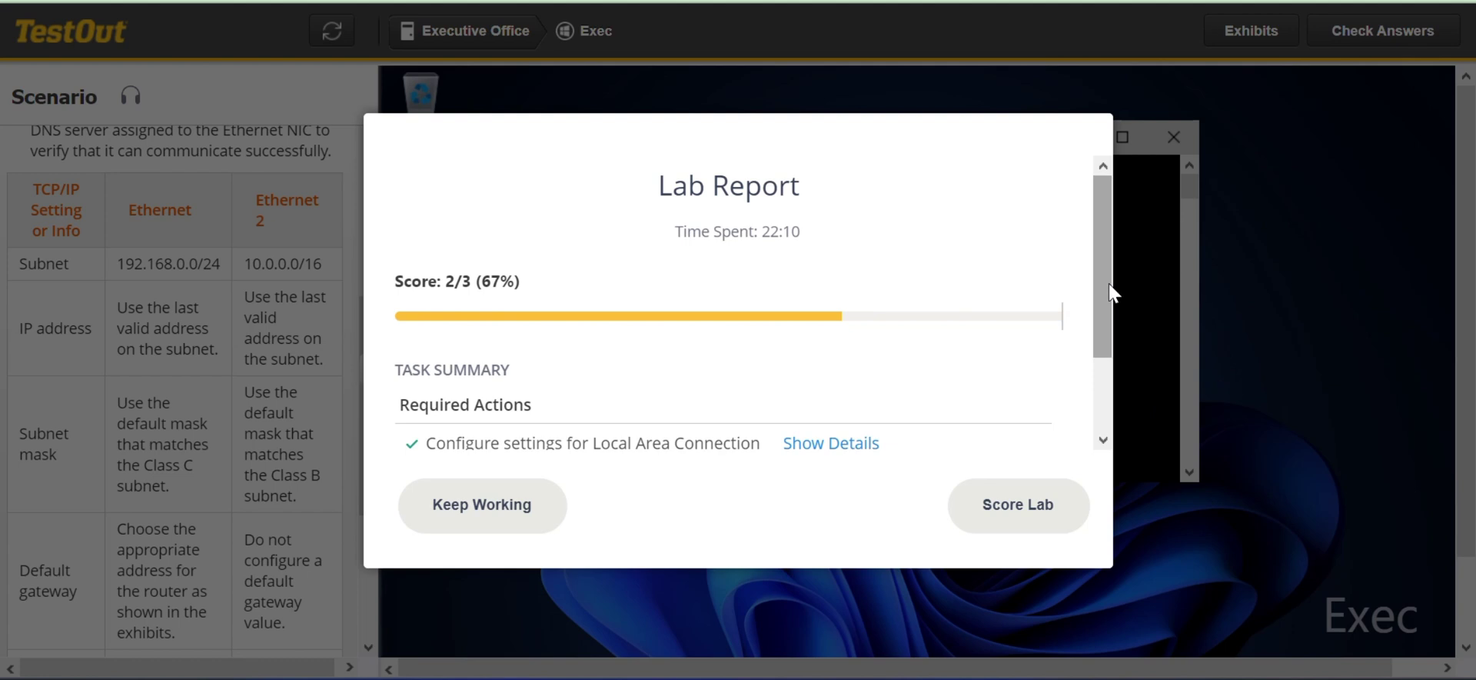
left_click_drag(1110, 286, 1131, 404)
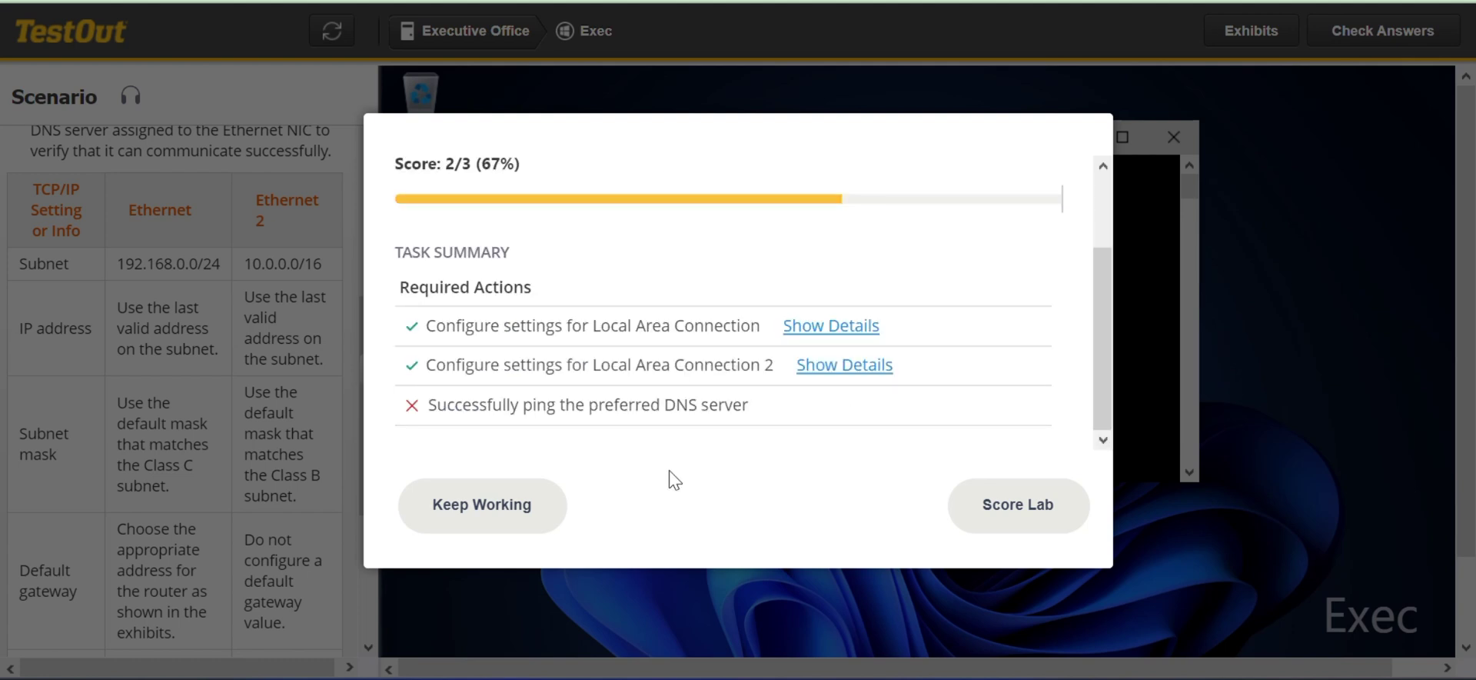
left_click(492, 506)
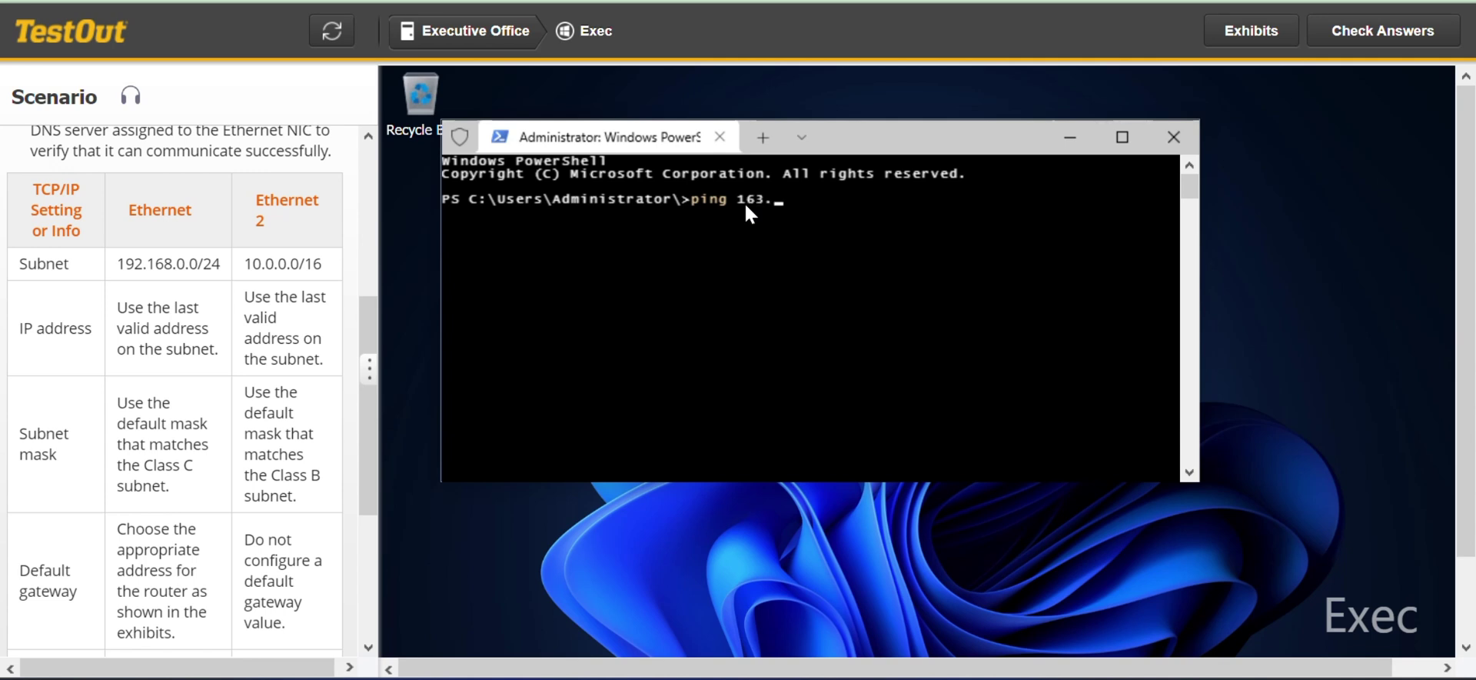
Complete the ping command with the external DNS server address 163.128.78.93 and run it.
type("128.78.93")
key("Return")
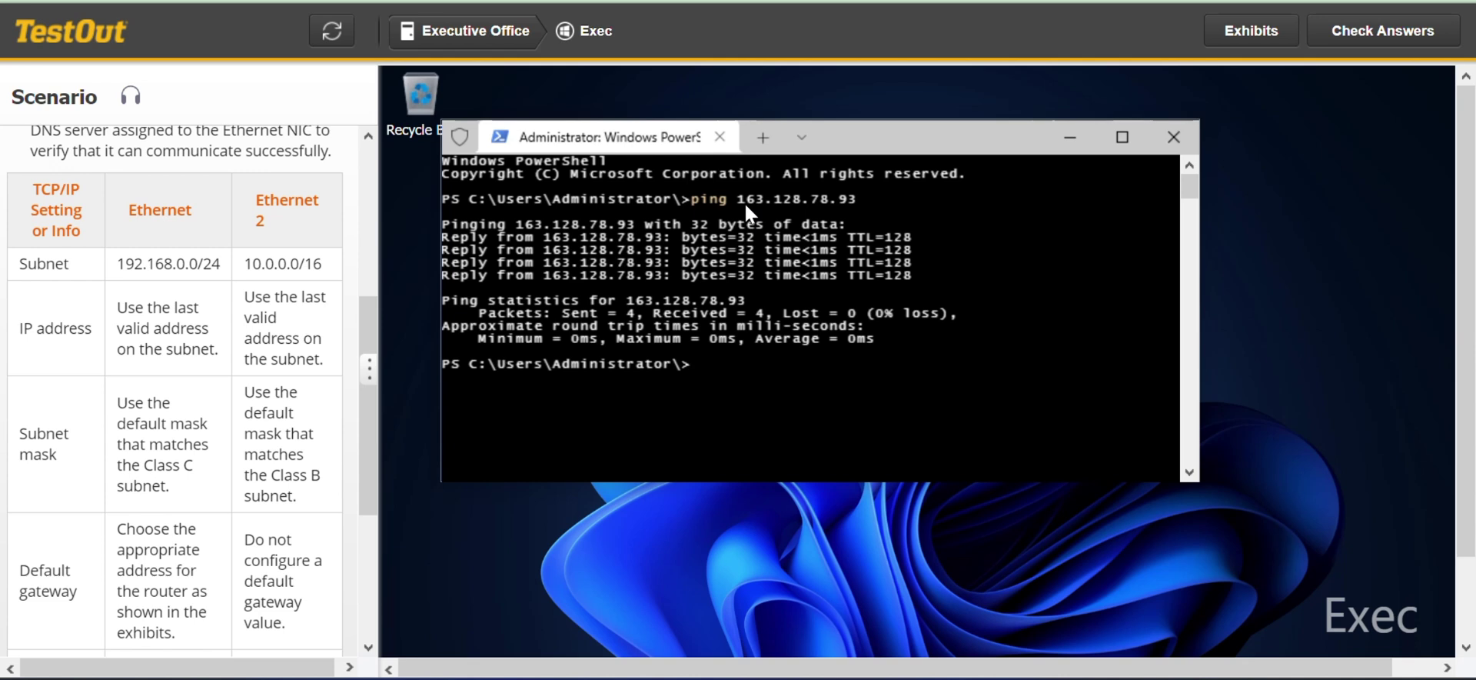
Ping the other external DNS server at 163.128.80.93 and review the DNS server requirements in the scenario table.
type("ping 163")
key("ctrl+f")
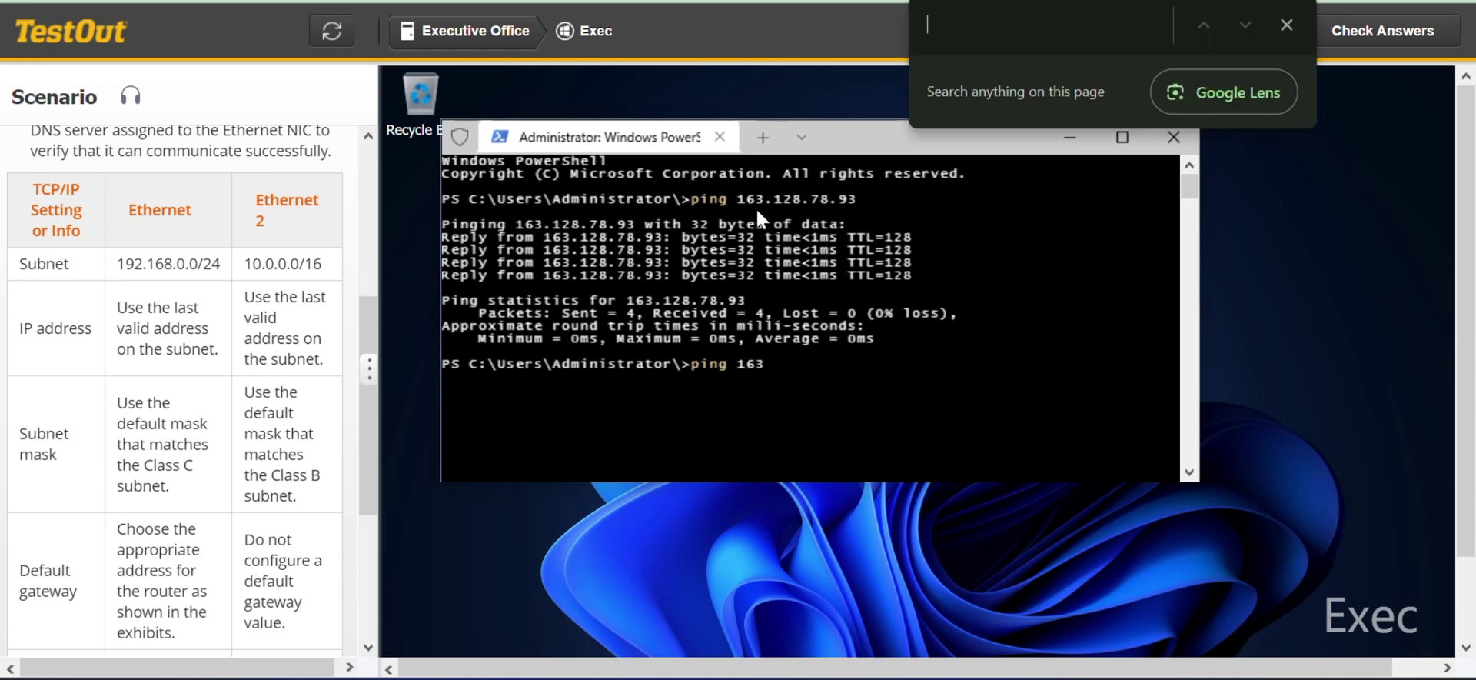
left_click(1287, 24)
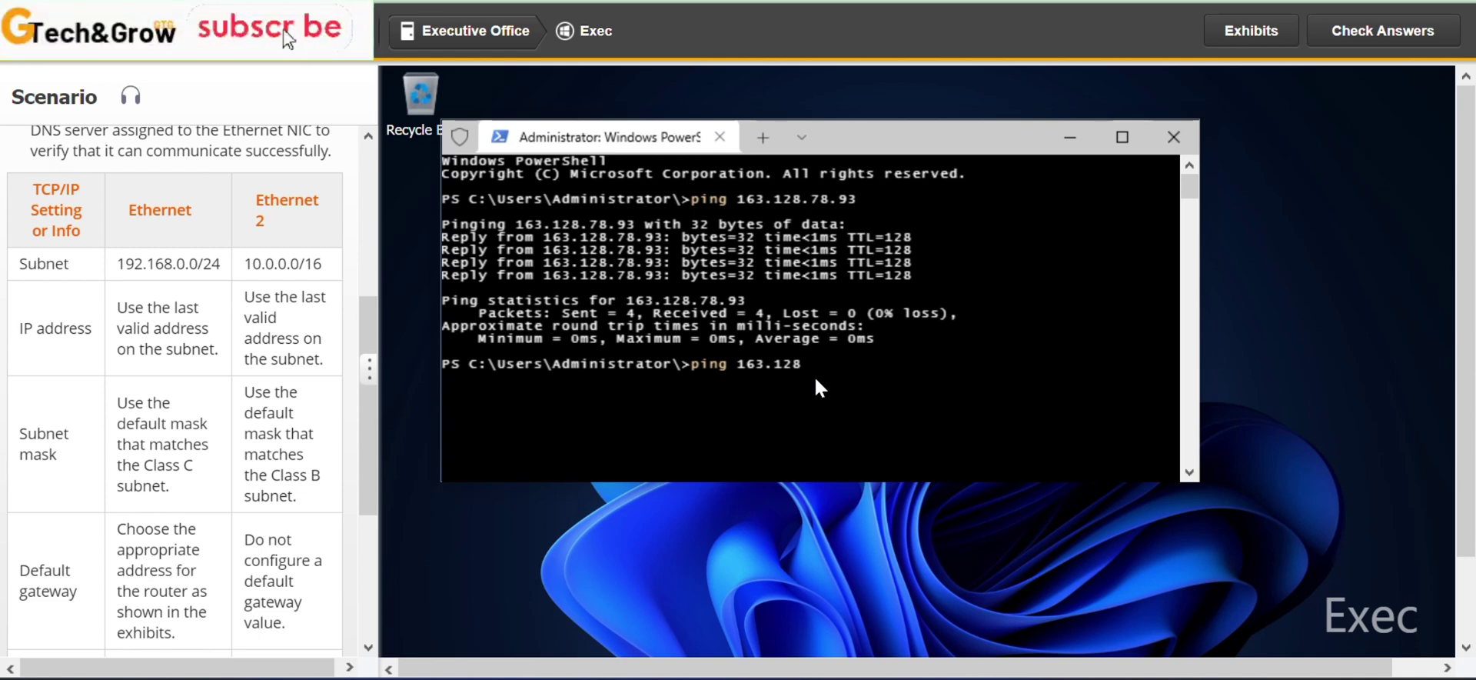
type(".")
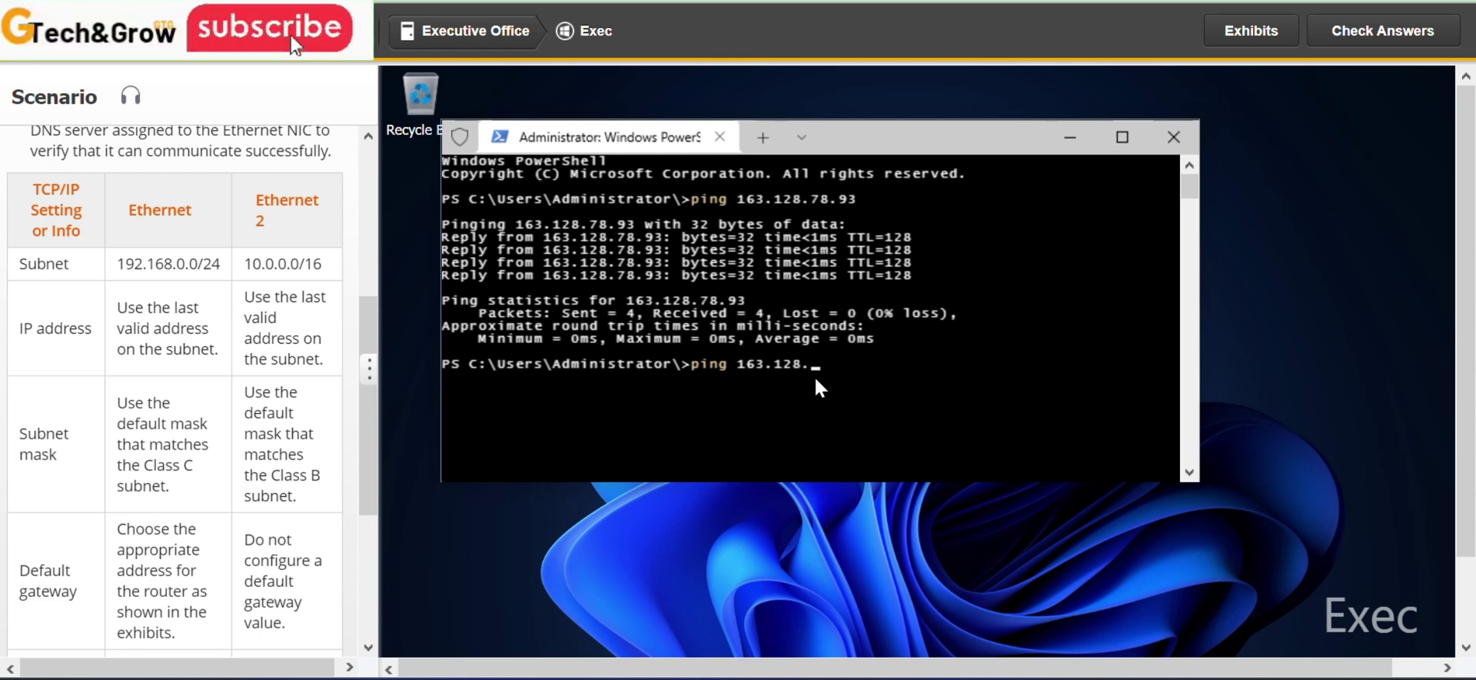
type("80.93")
key("Return")
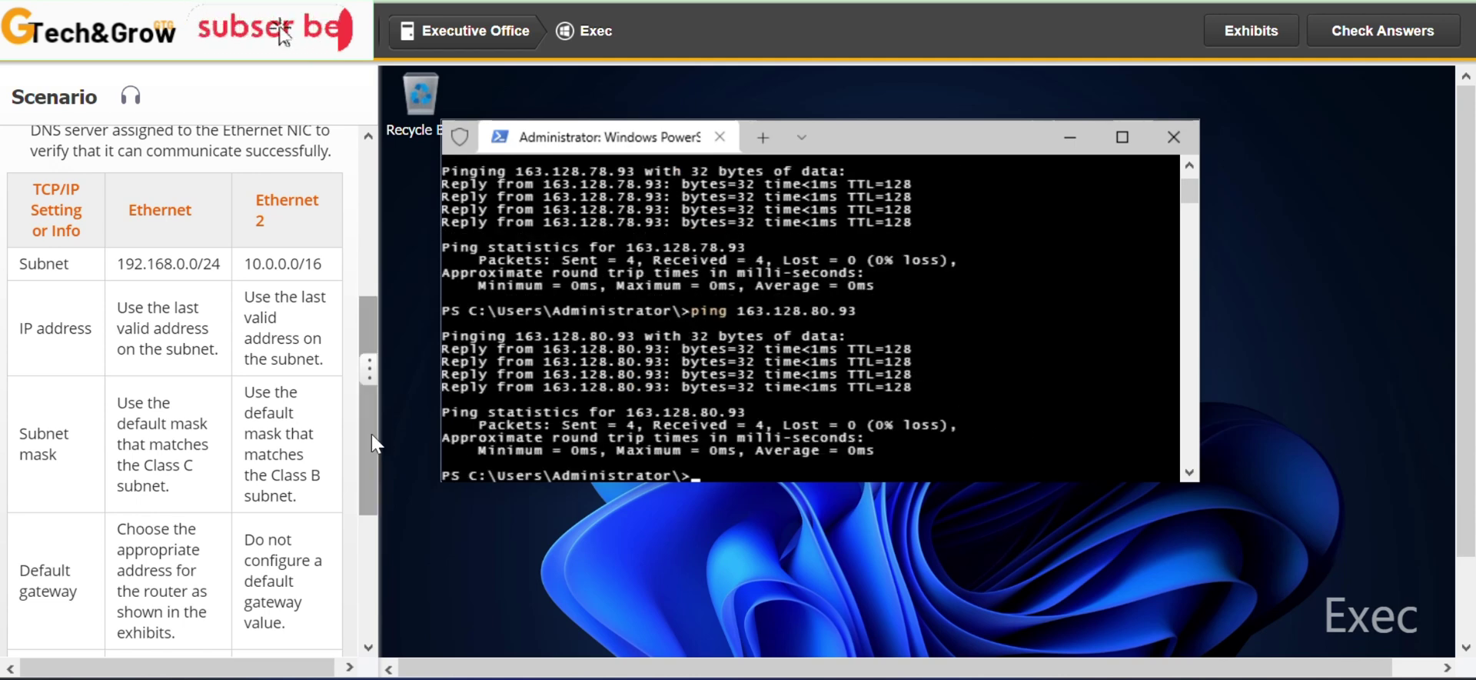
left_click_drag(363, 428, 366, 589)
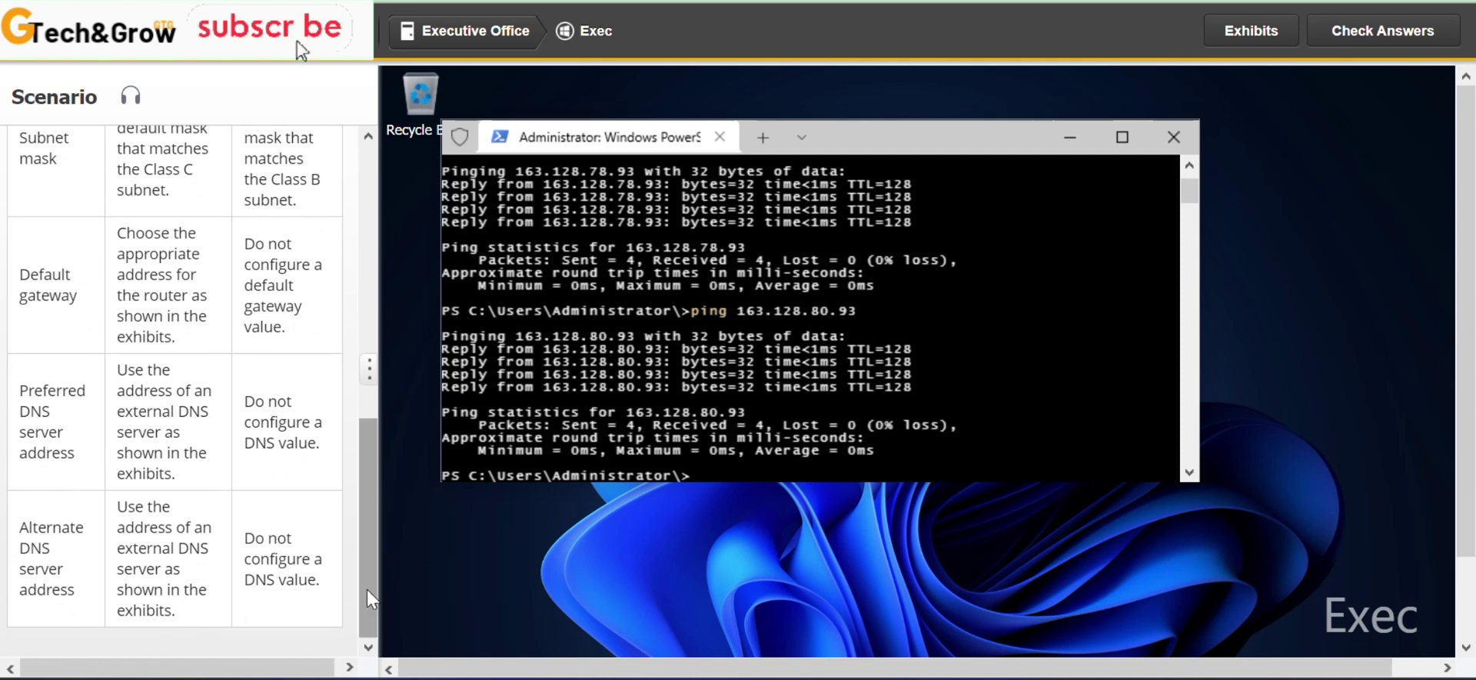